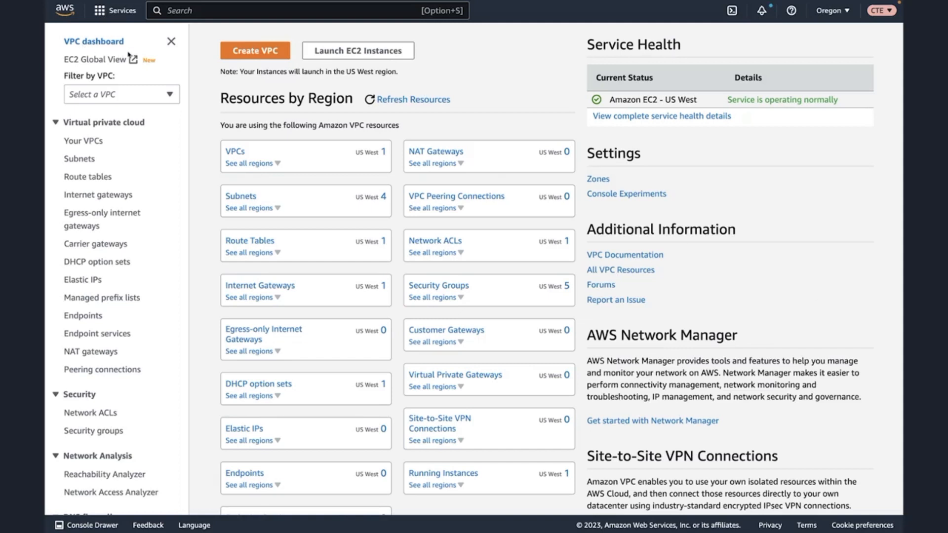
Step: Create a VPC-only resource named app-vpc with the IPv4 CIDR block 10.1.0.0/16
left_click(243, 60)
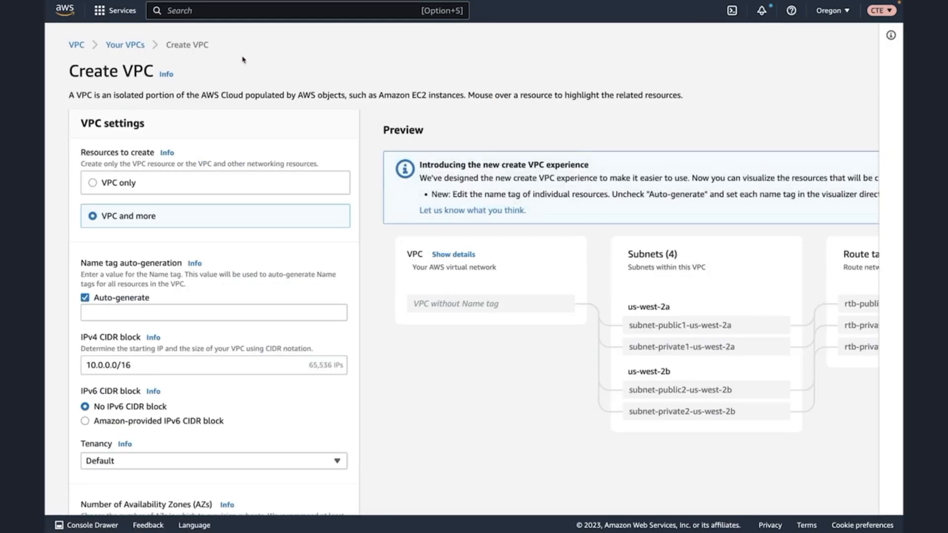
left_click(93, 183)
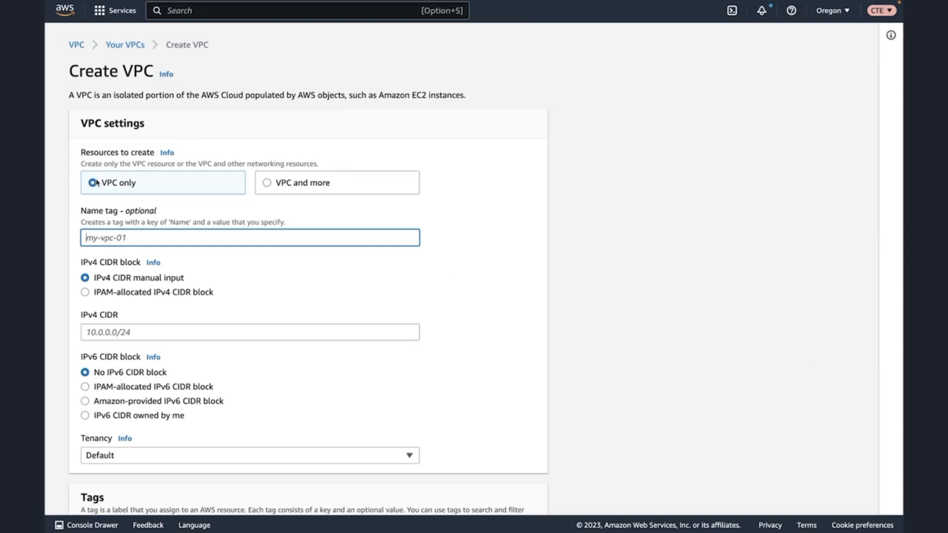
scroll(95, 182, "down", 2)
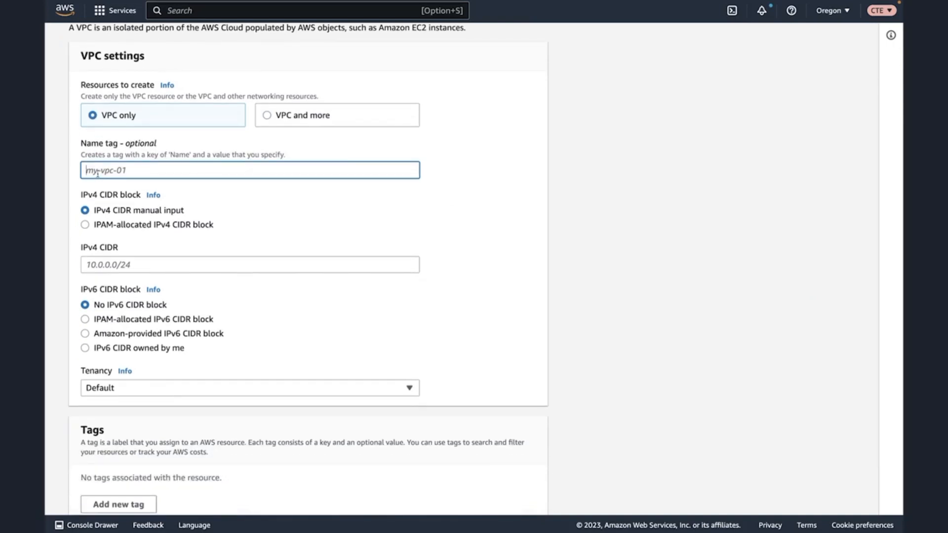
type("app-vpc")
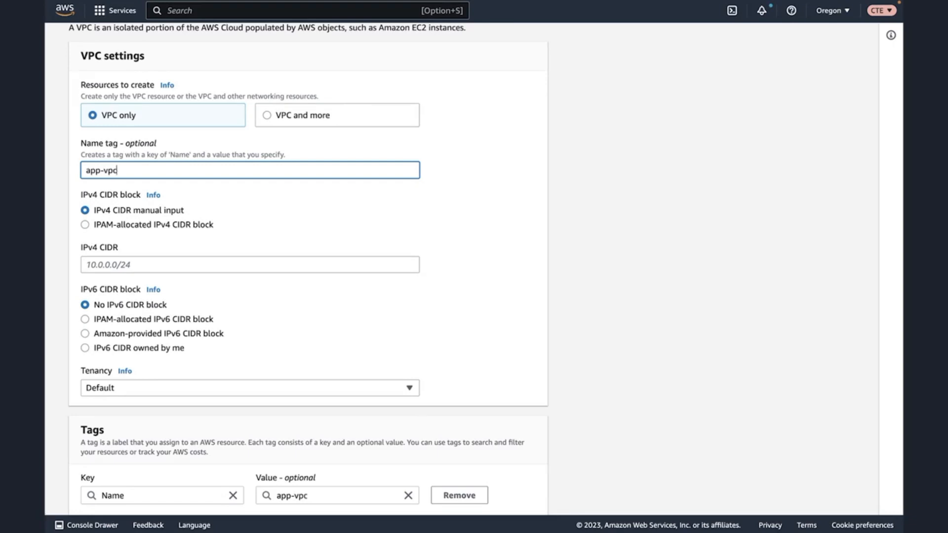
scroll(134, 257, "down", 1)
left_click(101, 243)
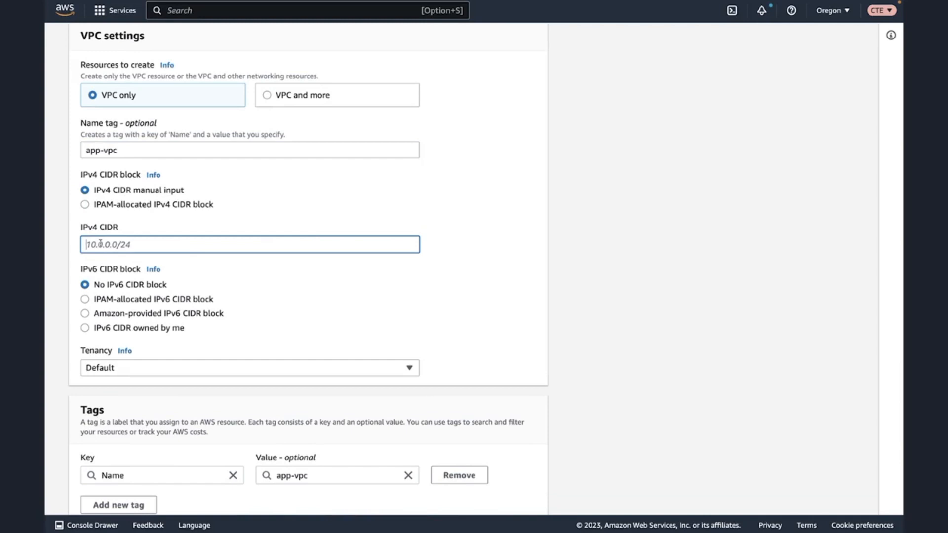
type("10.1.0.0/16")
scroll(145, 318, "down", 2)
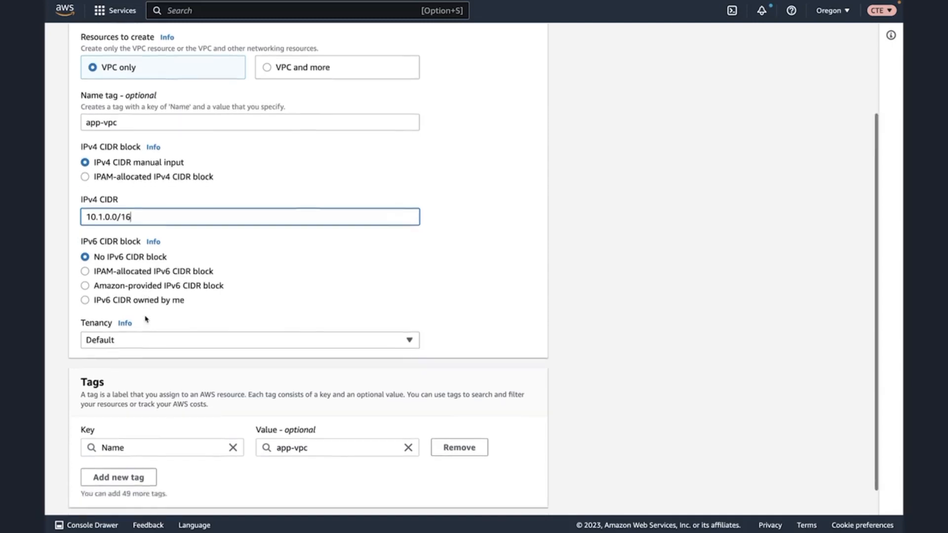
left_click(502, 499)
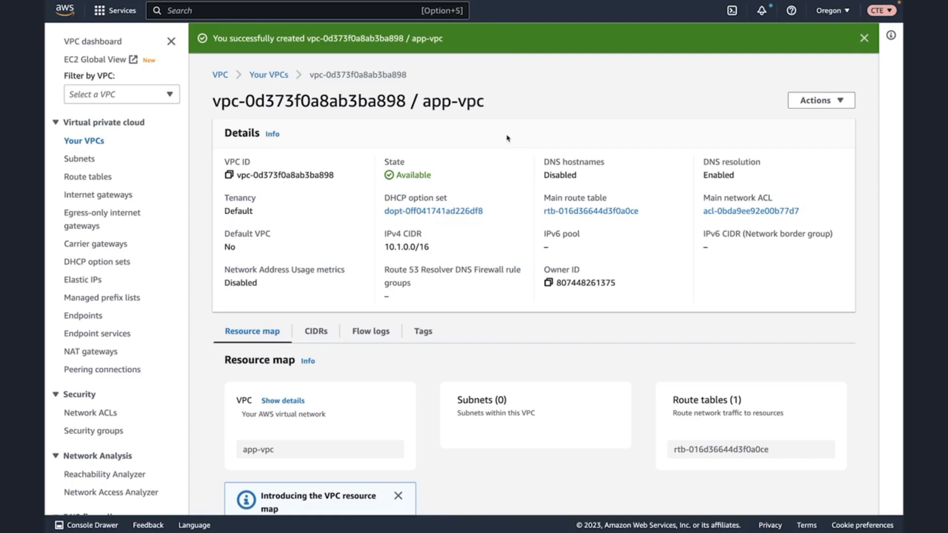
Step: Start creating subnets and choose app-vpc as the VPC they belong to
left_click(80, 159)
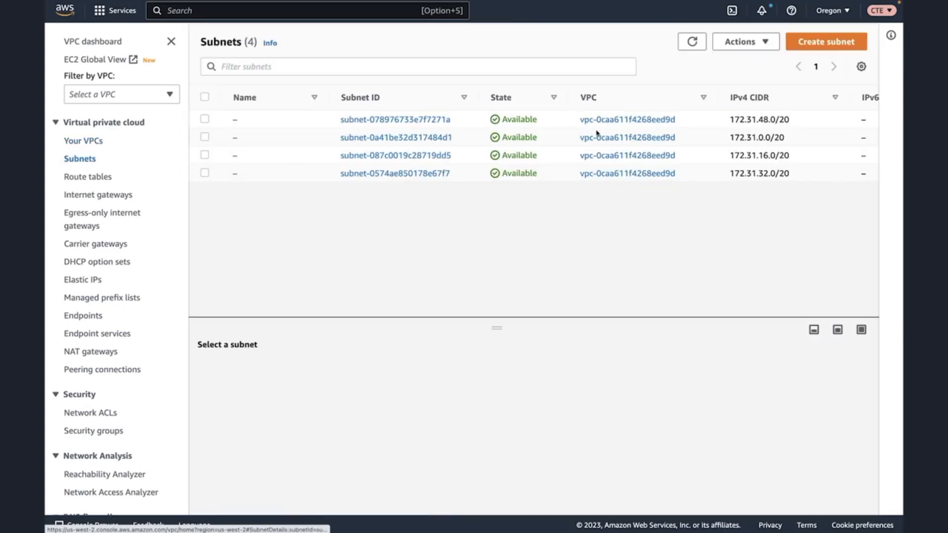
left_click(826, 42)
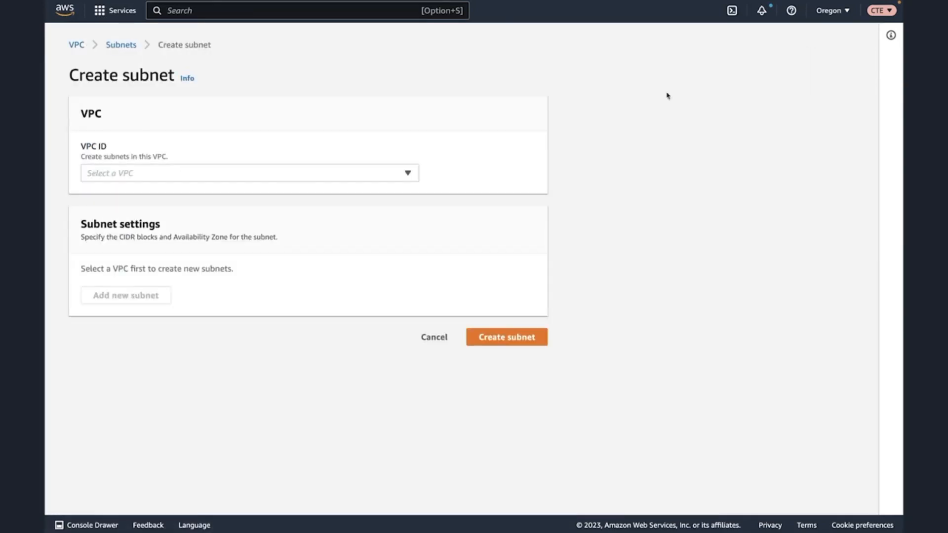
left_click(242, 176)
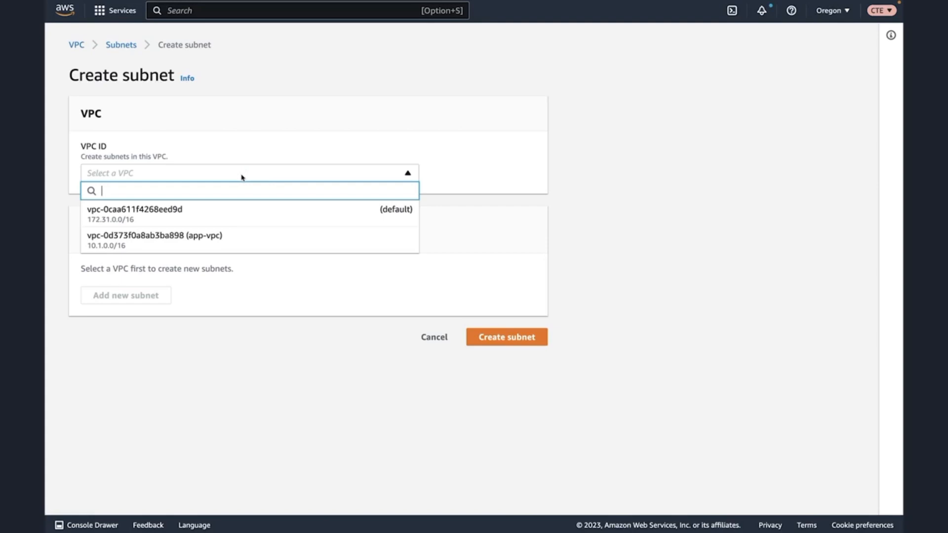
left_click(234, 242)
Step: Name the first subnet Public Subnet 1 and place it in availability zone us-west-2a
scroll(334, 289, "down", 3)
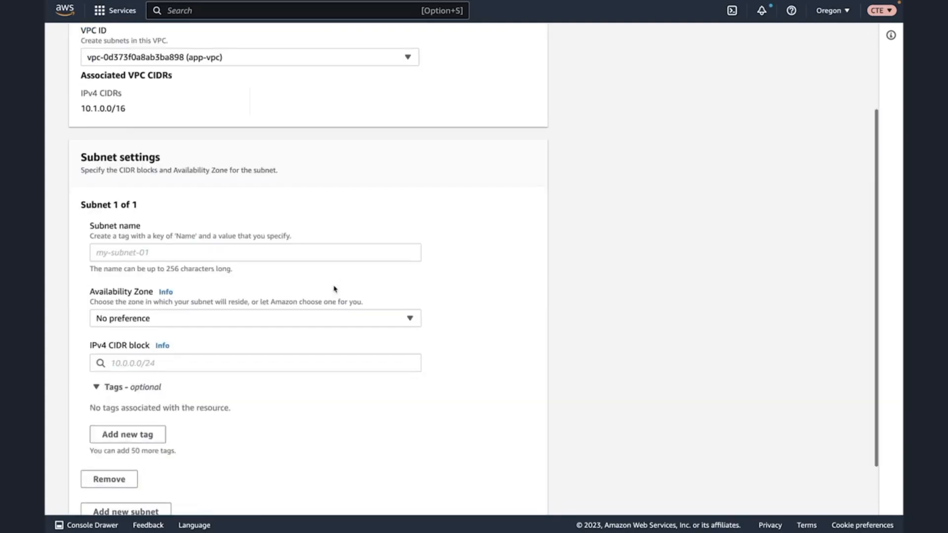
left_click(174, 240)
type("P")
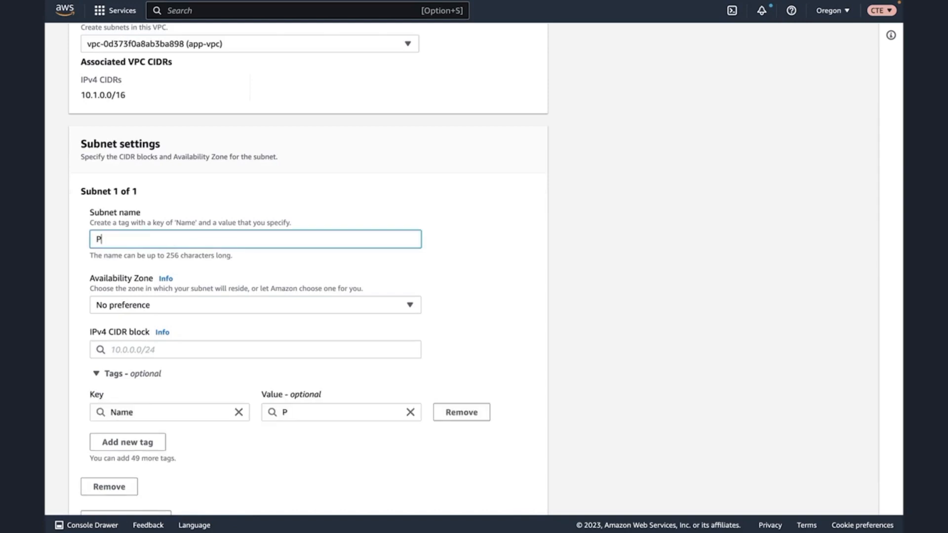
type("ublic Subnet 1")
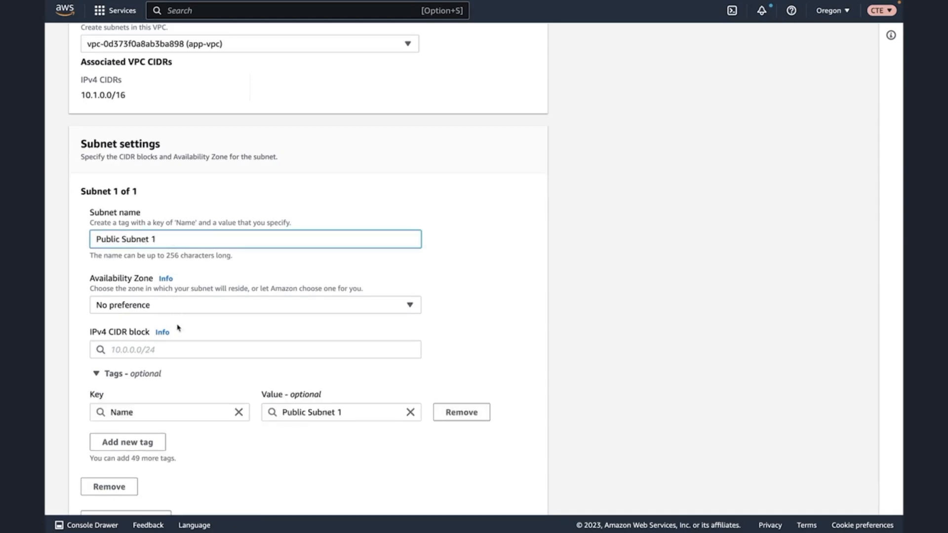
left_click(176, 304)
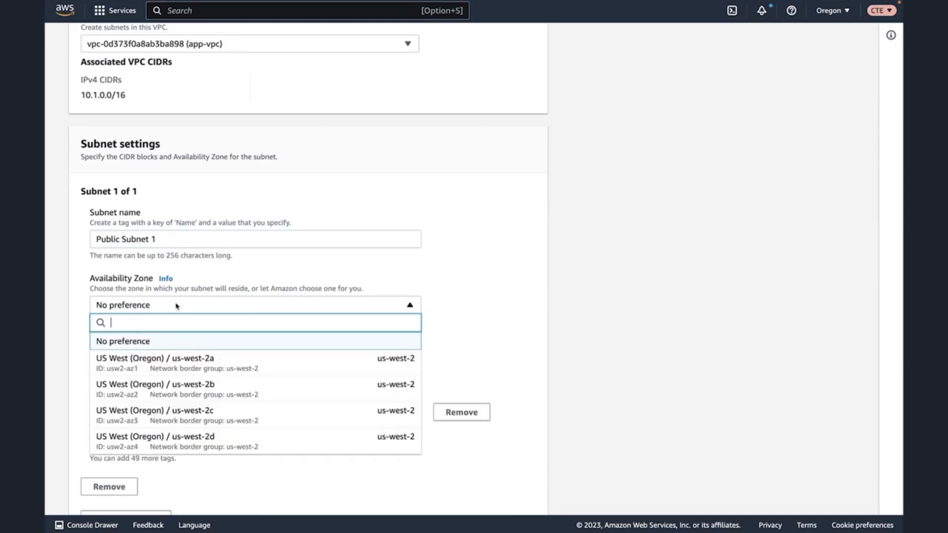
left_click(186, 355)
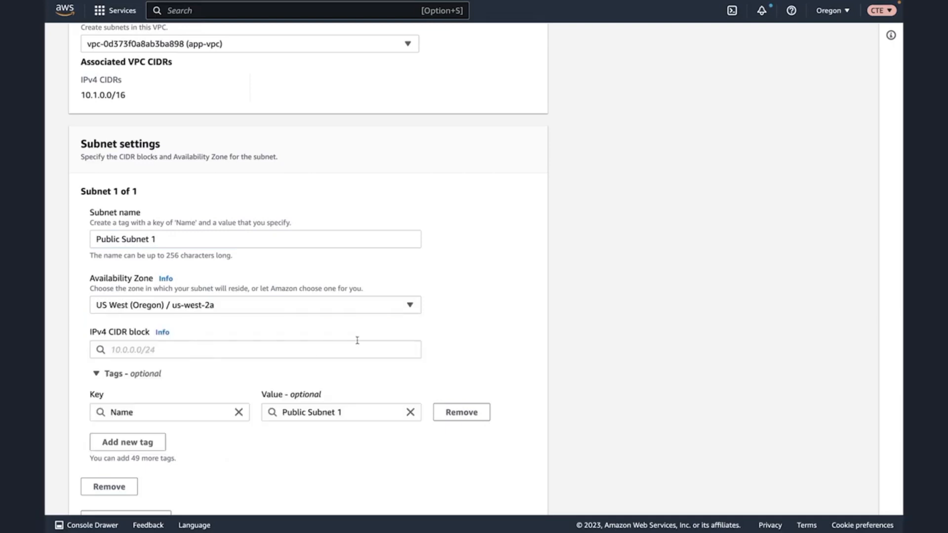
Step: Set the IPv4 CIDR block of Public Subnet 1 to 10.1.1.0/24
scroll(357, 339, "down", 2)
left_click(244, 278)
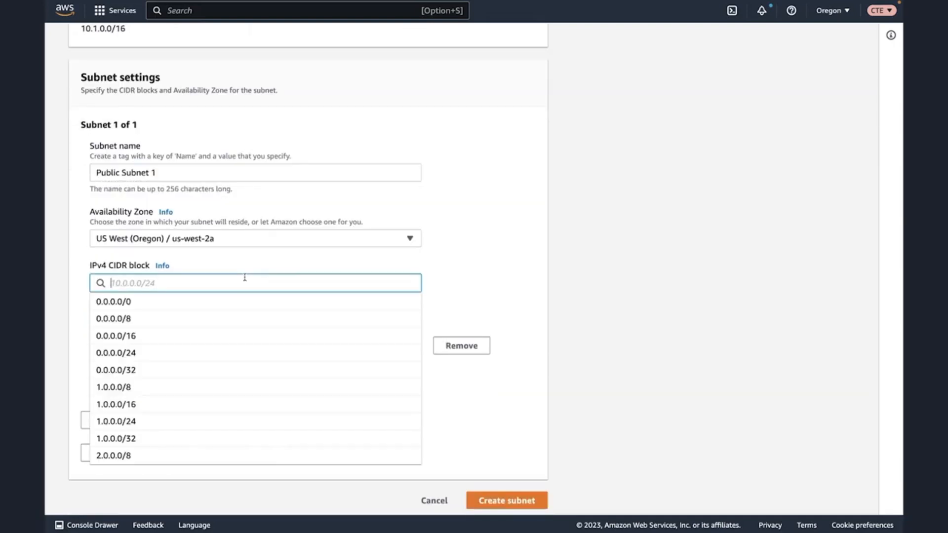
type("10.1.")
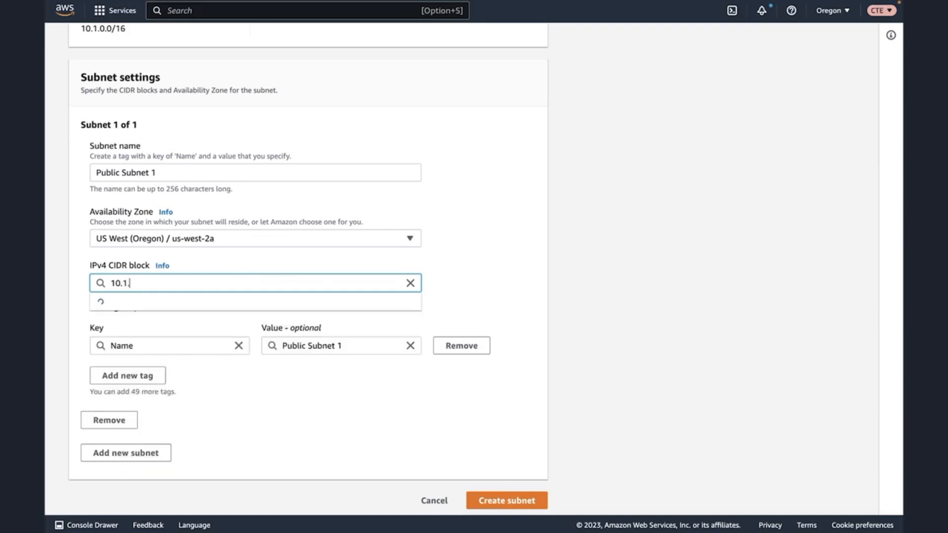
type("1.0/24")
left_click(328, 300)
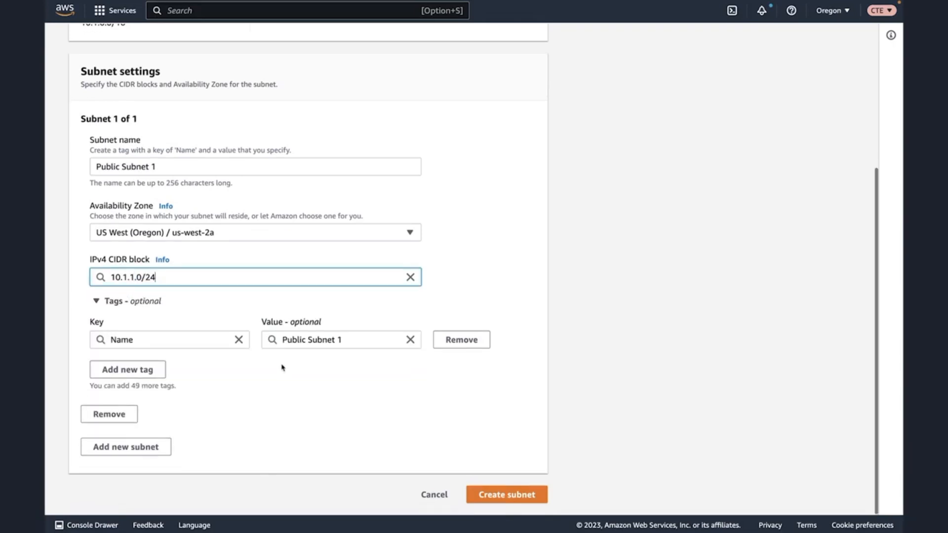
Step: Add a second subnet named Private Subnet 1 in availability zone us-west-2a
left_click(153, 447)
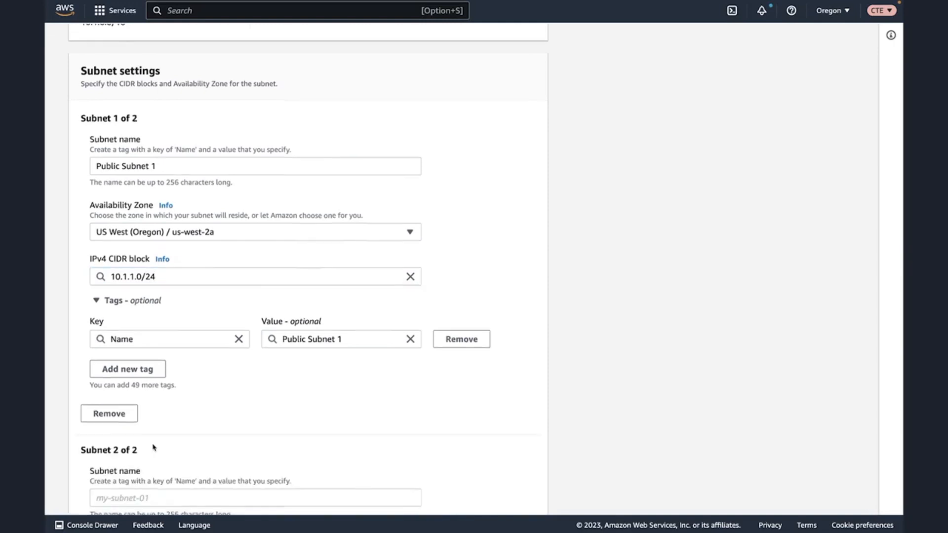
scroll(153, 446, "down", 3)
scroll(153, 447, "down", 1)
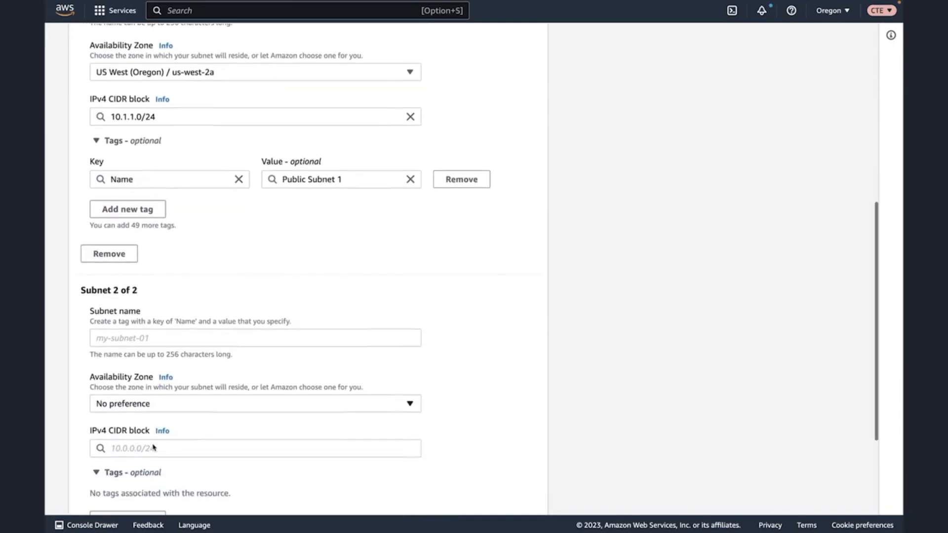
left_click(133, 337)
scroll(133, 337, "down", 1)
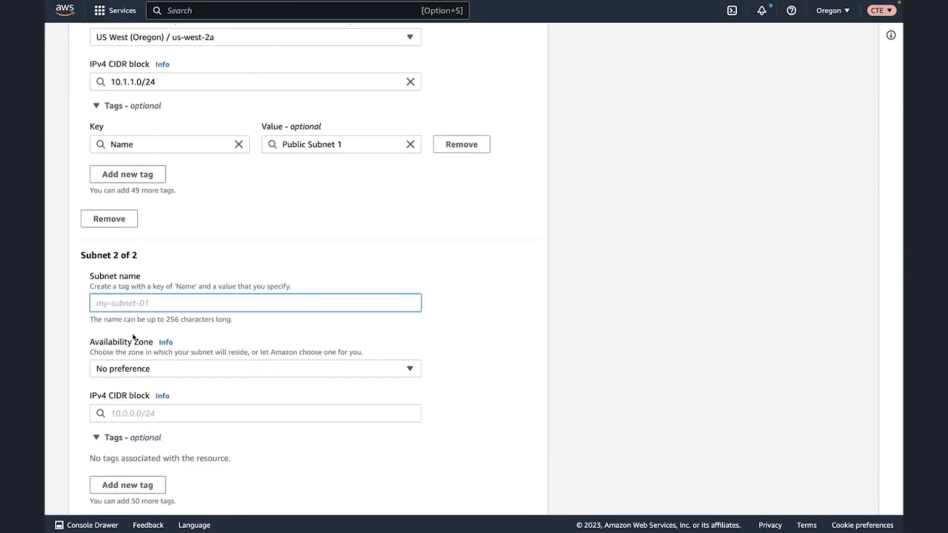
type("Private S")
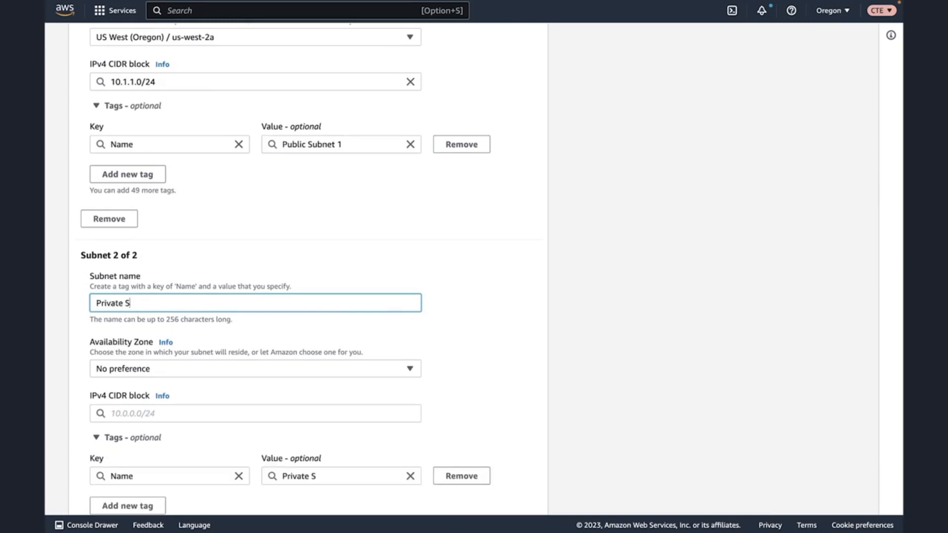
type("ubnet 1")
left_click(150, 371)
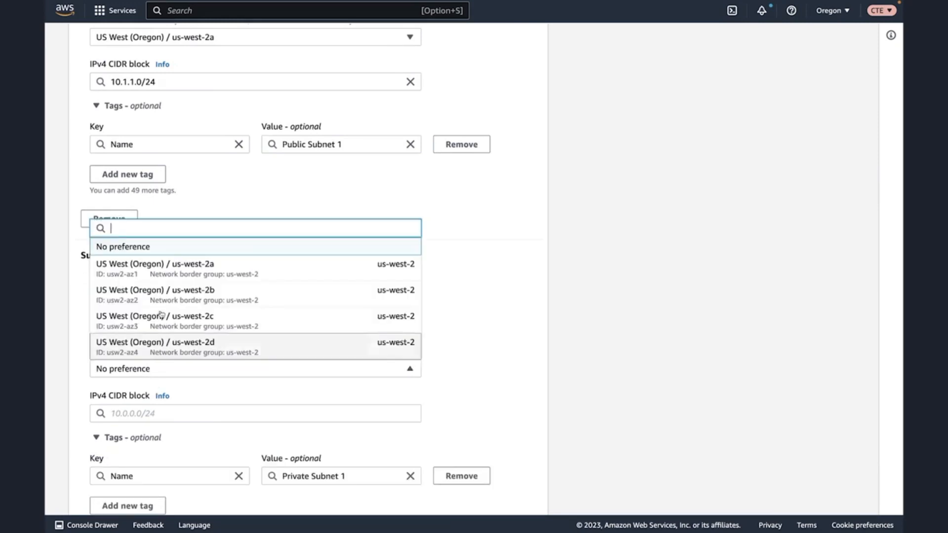
left_click(163, 279)
Step: Set the IPv4 CIDR block of Private Subnet 1 to 10.1.2.0/24
scroll(195, 380, "down", 2)
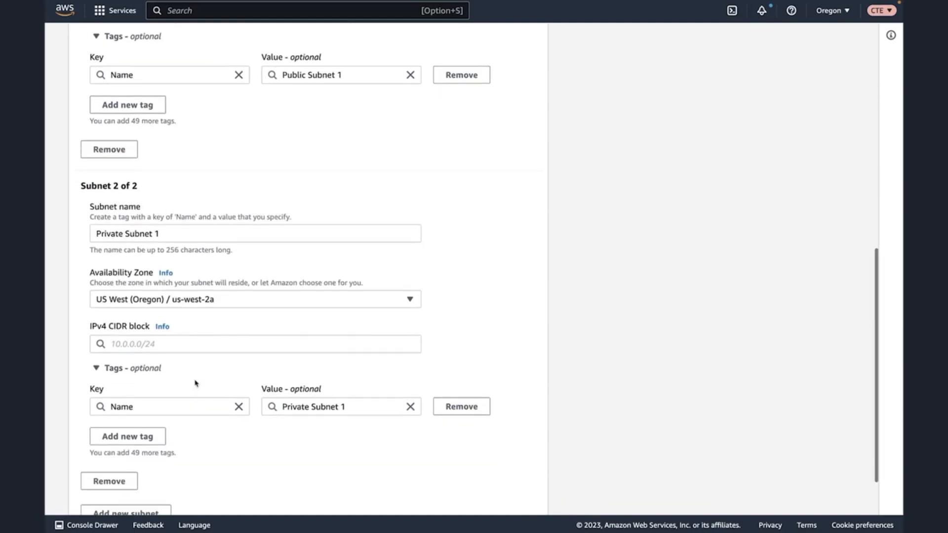
left_click(163, 345)
type("10.")
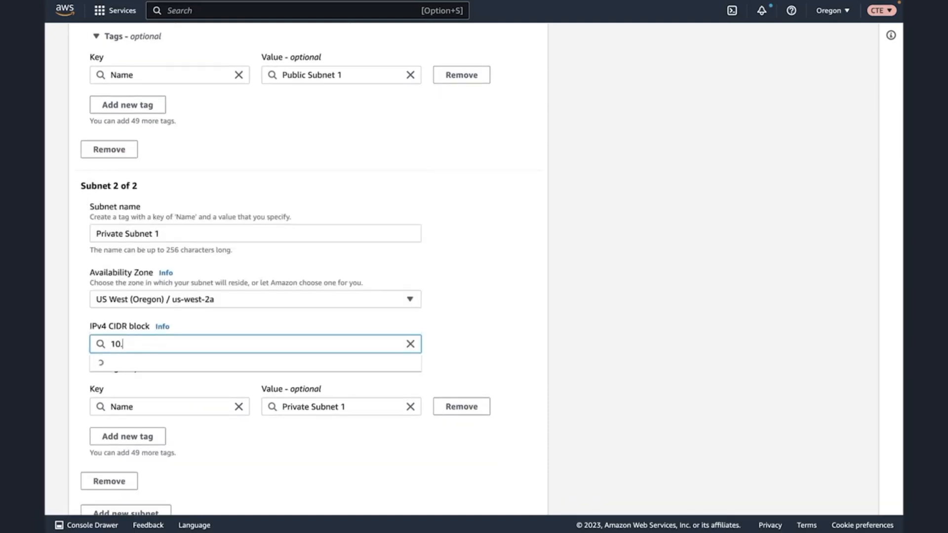
type("1.2.0/24")
left_click(214, 366)
Step: Add a third subnet named Public Subnet 2 in availability zone us-west-2b
scroll(232, 397, "down", 2)
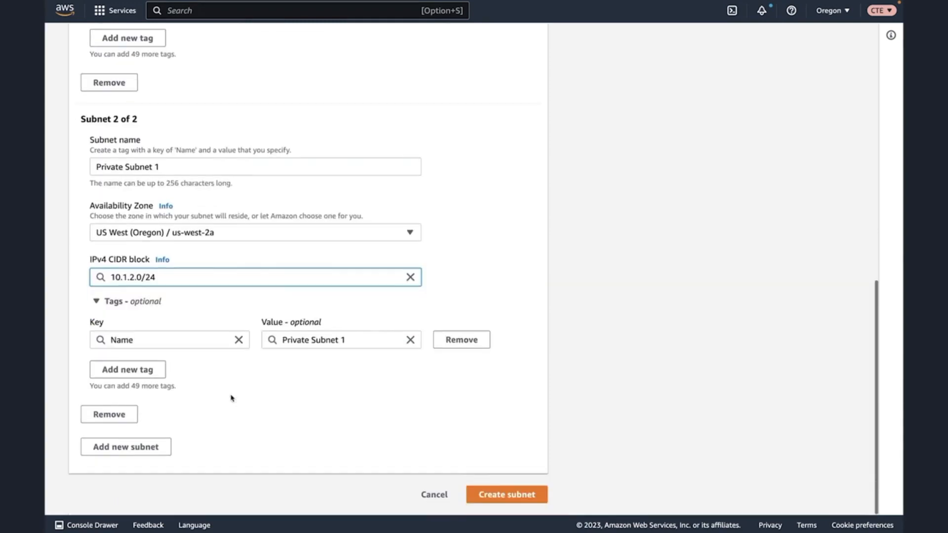
left_click(143, 448)
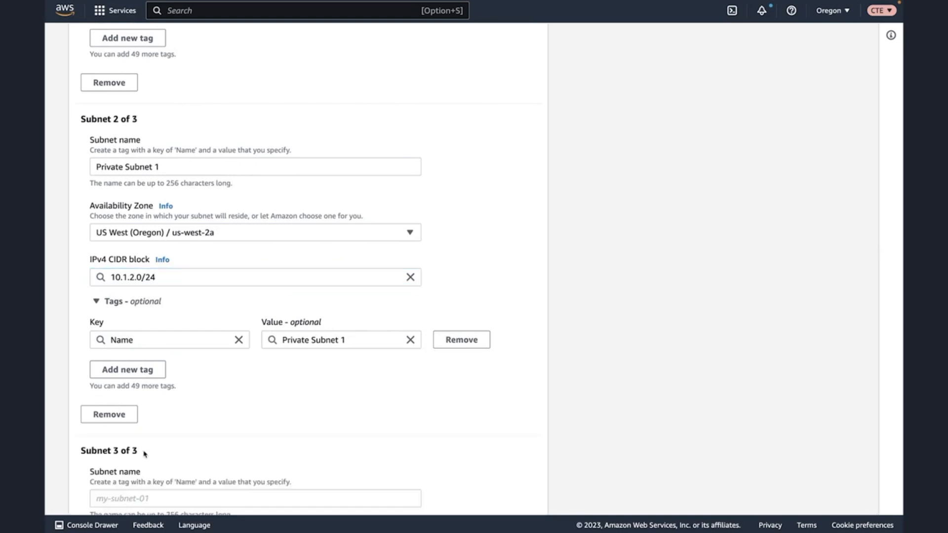
scroll(273, 402, "down", 5)
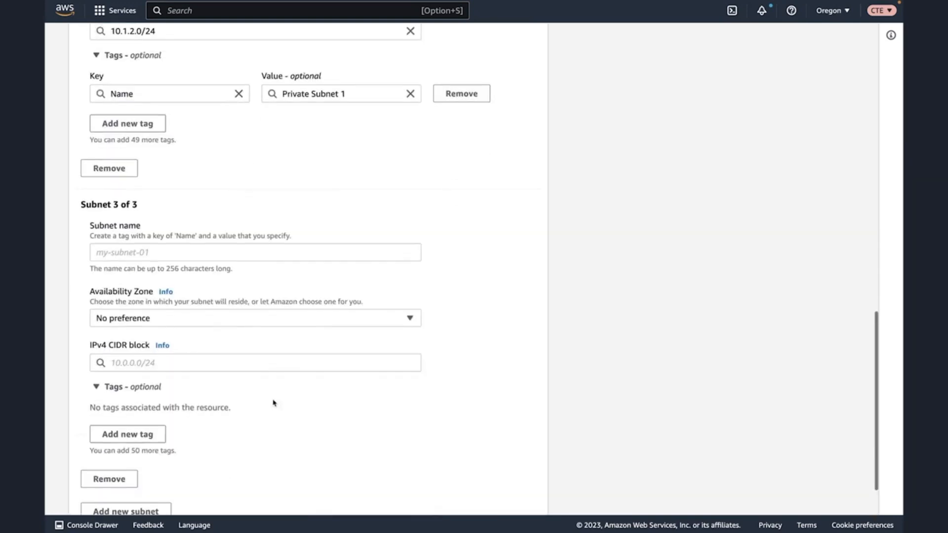
left_click(148, 253)
type("Public S")
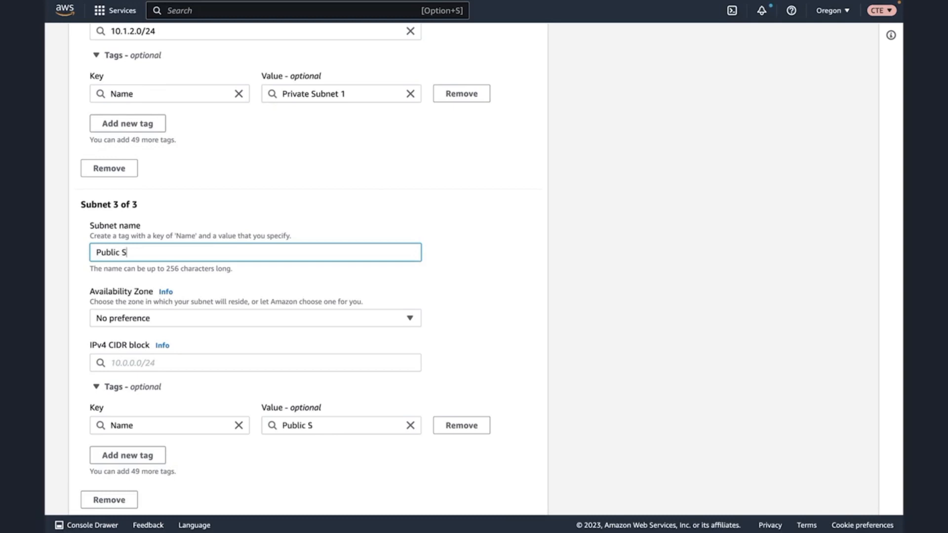
type("ubnet 2")
left_click(158, 318)
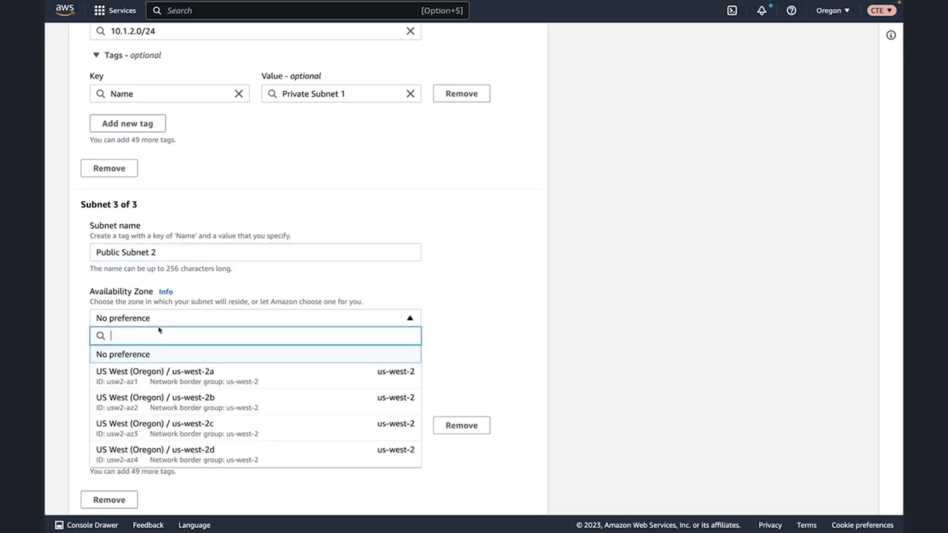
left_click(169, 402)
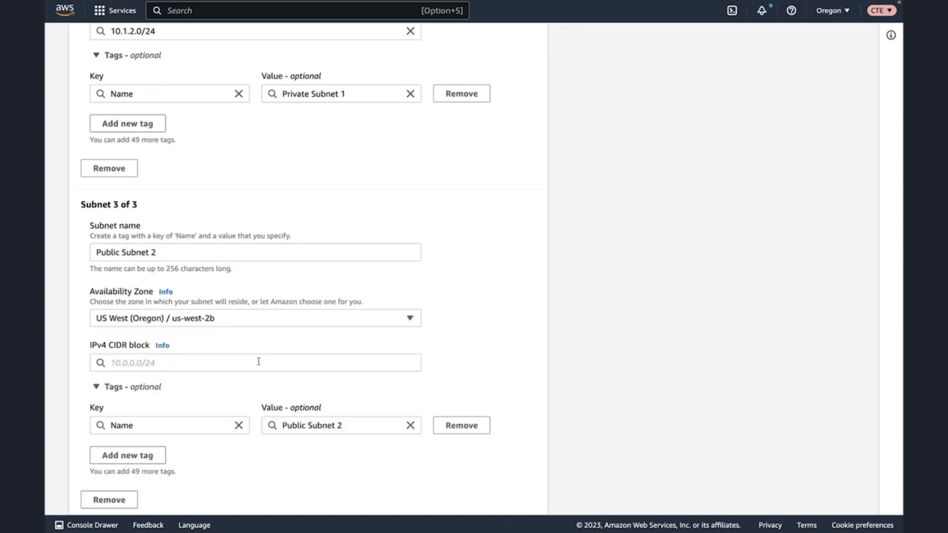
Step: Set the IPv4 CIDR block of Public Subnet 2 to 10.1.3.0/24
left_click(259, 361)
scroll(258, 361, "down", 1)
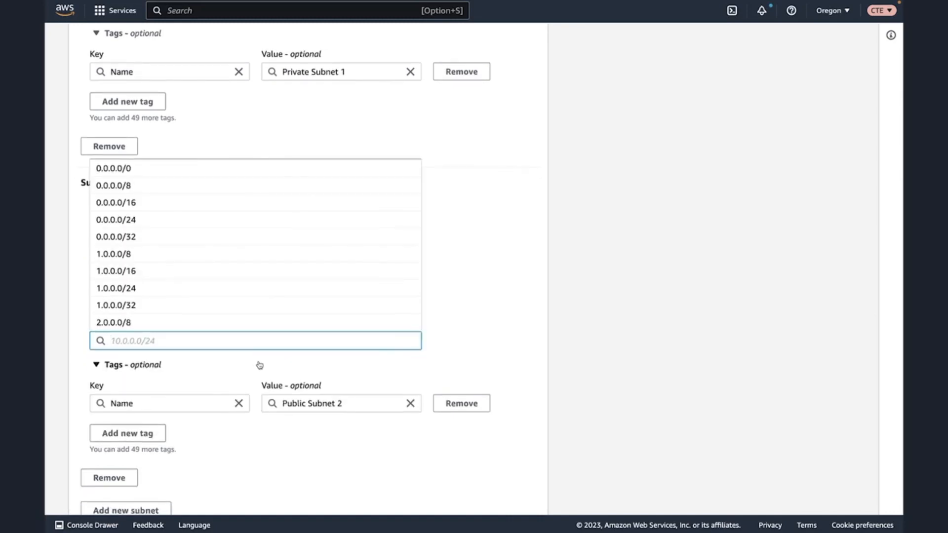
type("10.1.")
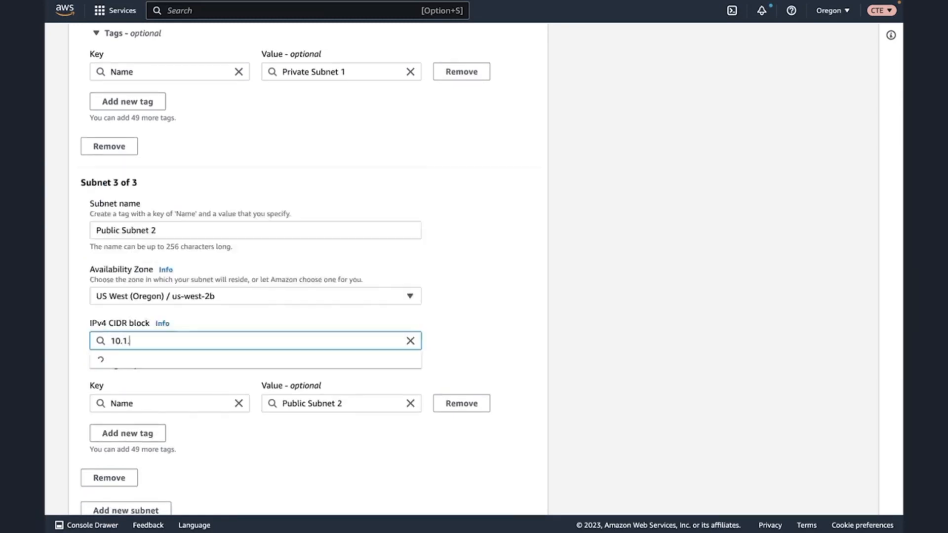
type("3.0/2")
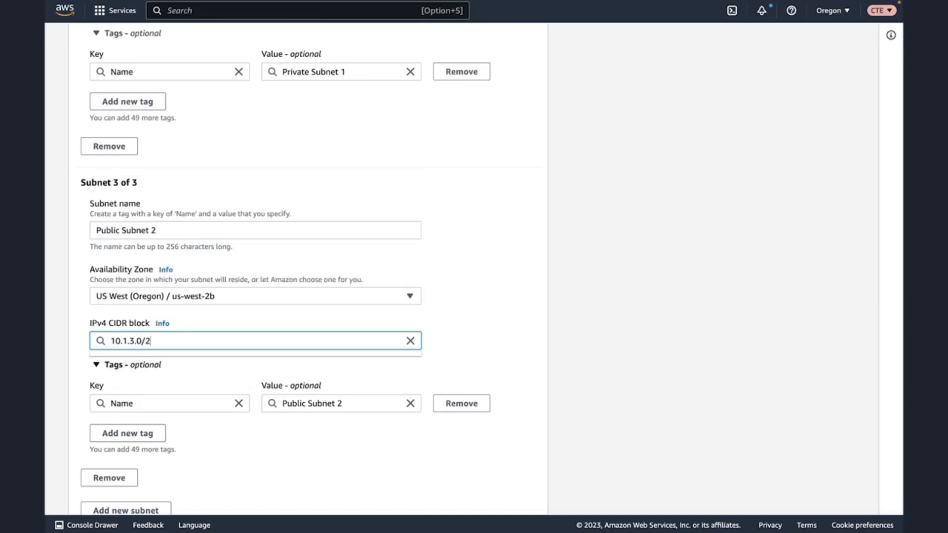
type("4")
scroll(260, 444, "down", 5)
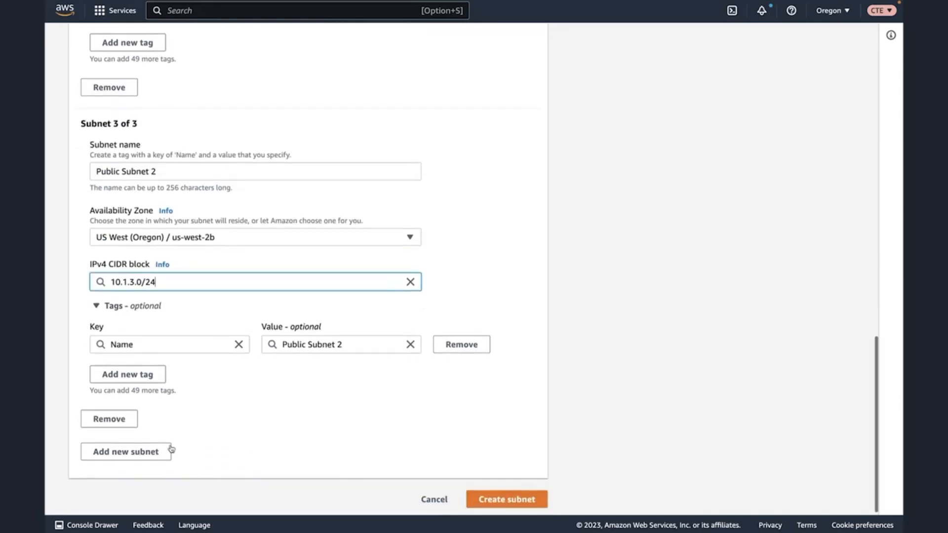
Step: Add a fourth subnet named Private Subnet 2 in availability zone us-west-2b
left_click(172, 449)
scroll(154, 447, "down", 2)
left_click(140, 455)
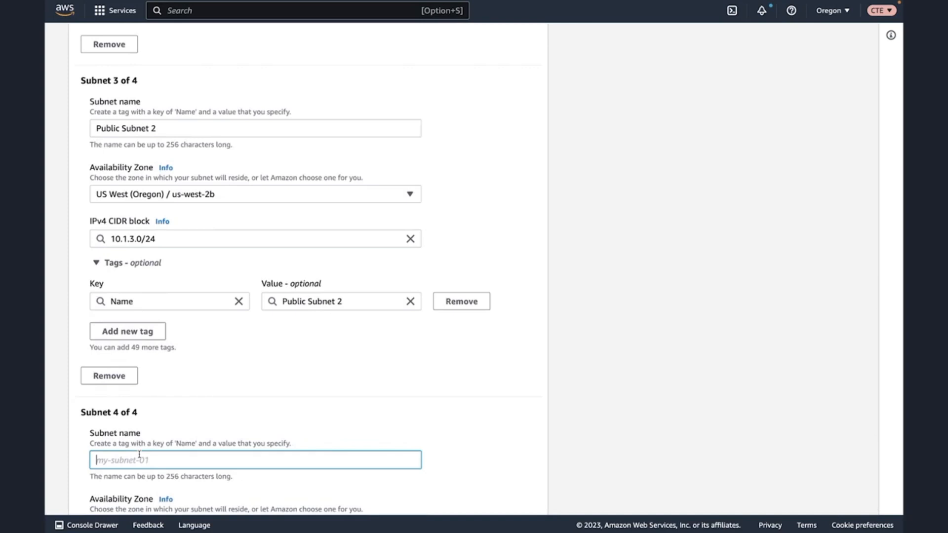
scroll(140, 454, "down", 5)
type("Privt")
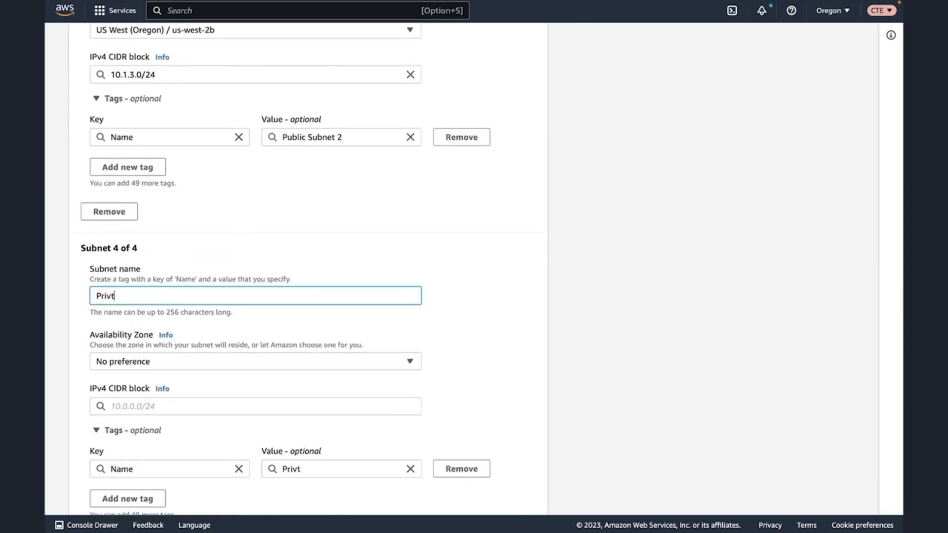
key("BackSpace")
type("ate Sun")
key("BackSpace")
type("bnet 2")
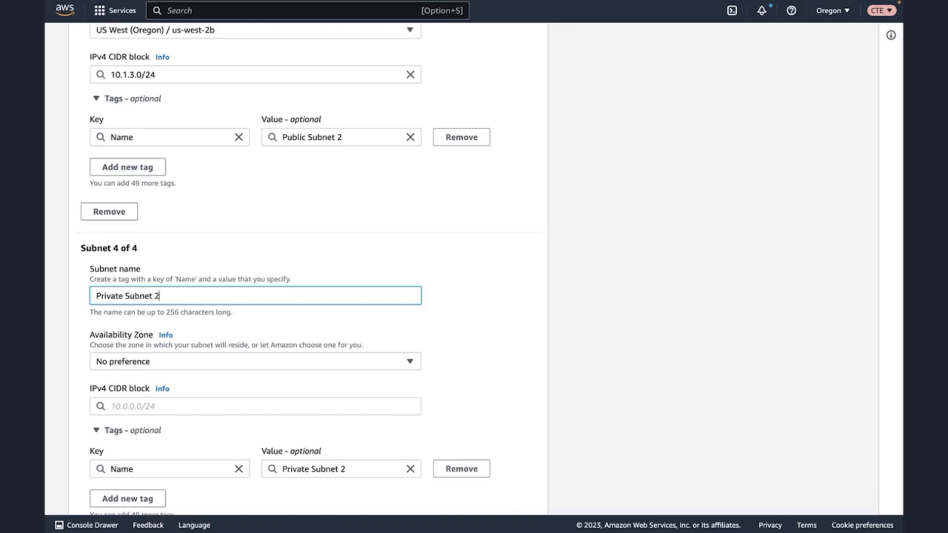
scroll(127, 310, "down", 2)
left_click(128, 308)
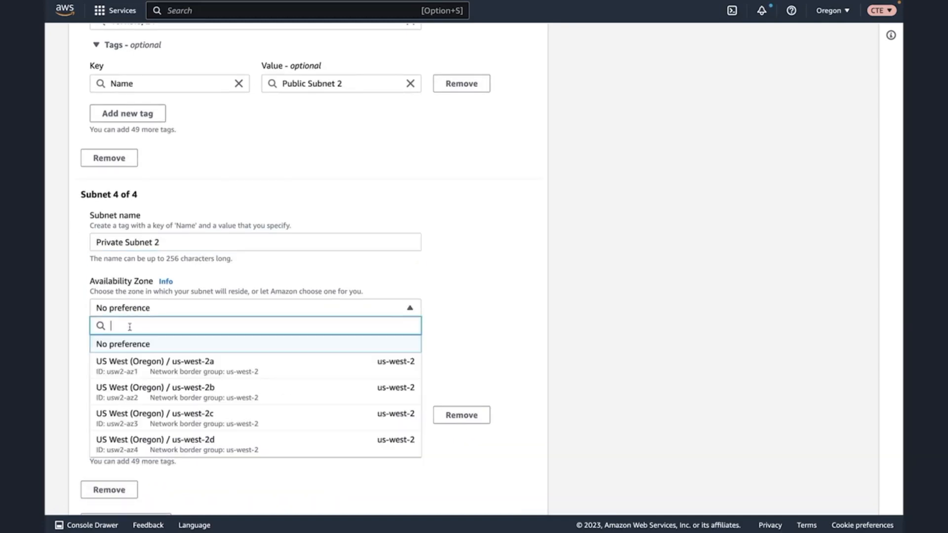
left_click(139, 391)
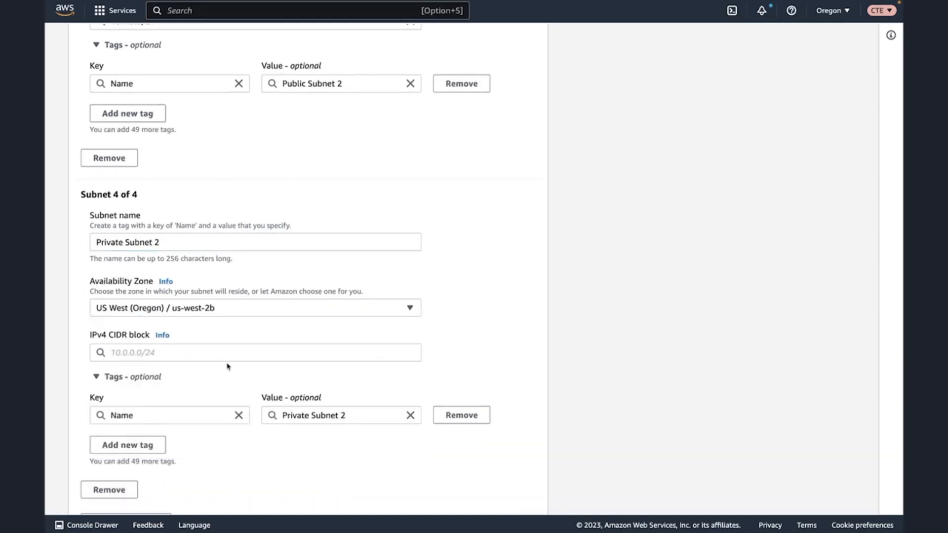
Step: Set the IPv4 CIDR block of Private Subnet 2 to 10.1.4.0/24
scroll(229, 363, "down", 2)
left_click(175, 295)
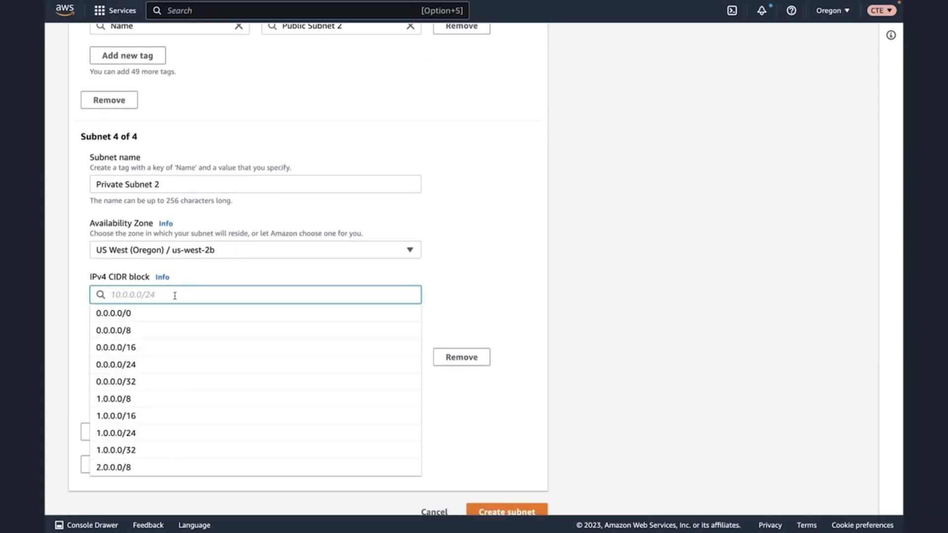
type("10.1.")
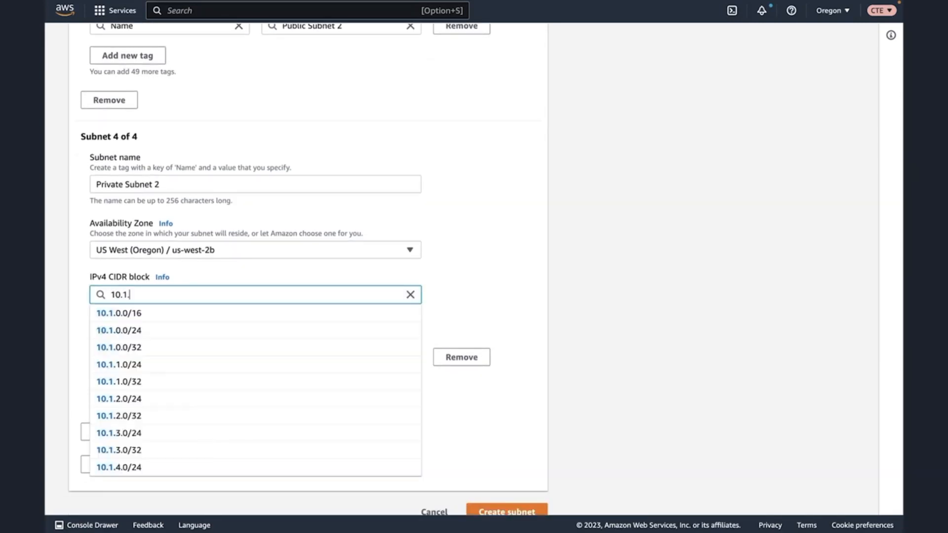
type("4.0/24")
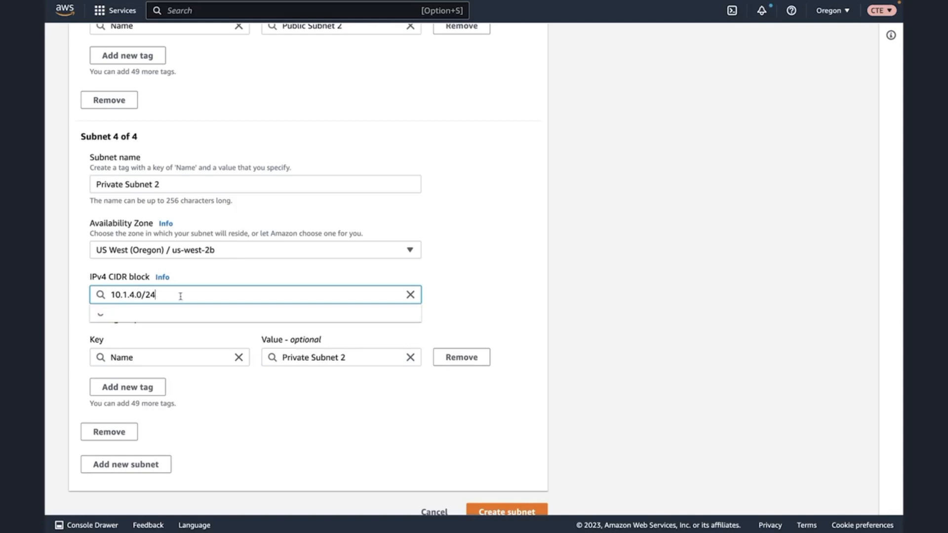
left_click(206, 313)
Step: Review the settings of all four subnets and create them
scroll(205, 313, "up", 9)
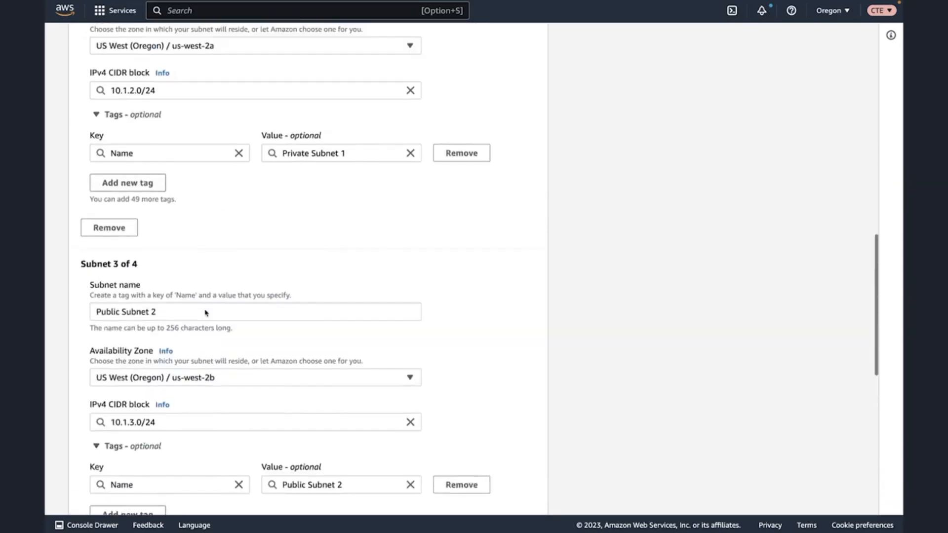
scroll(205, 312, "up", 11)
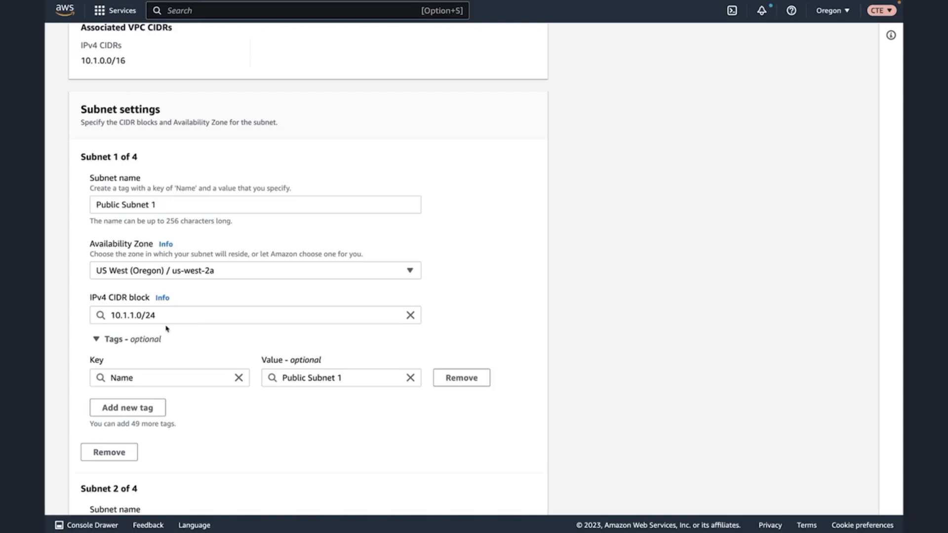
scroll(174, 320, "down", 3)
scroll(175, 320, "down", 10)
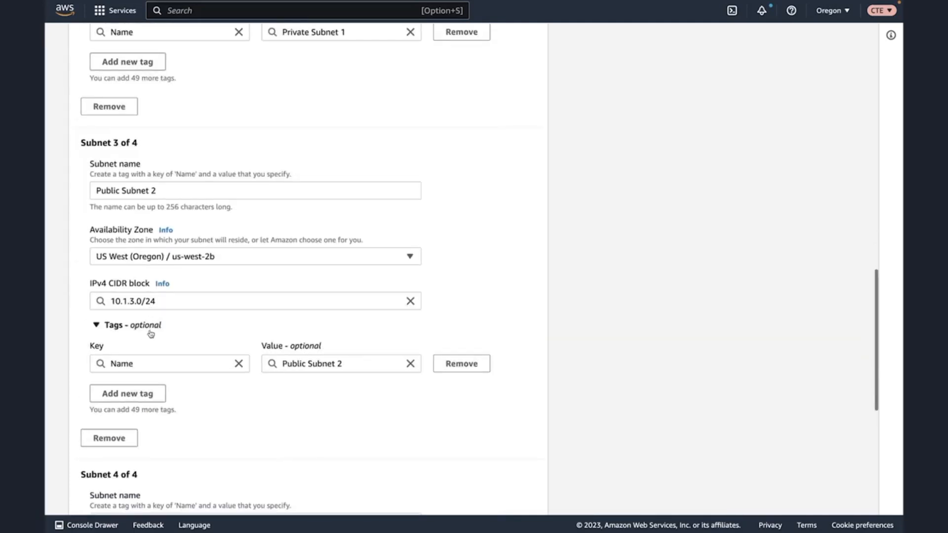
scroll(150, 331, "down", 7)
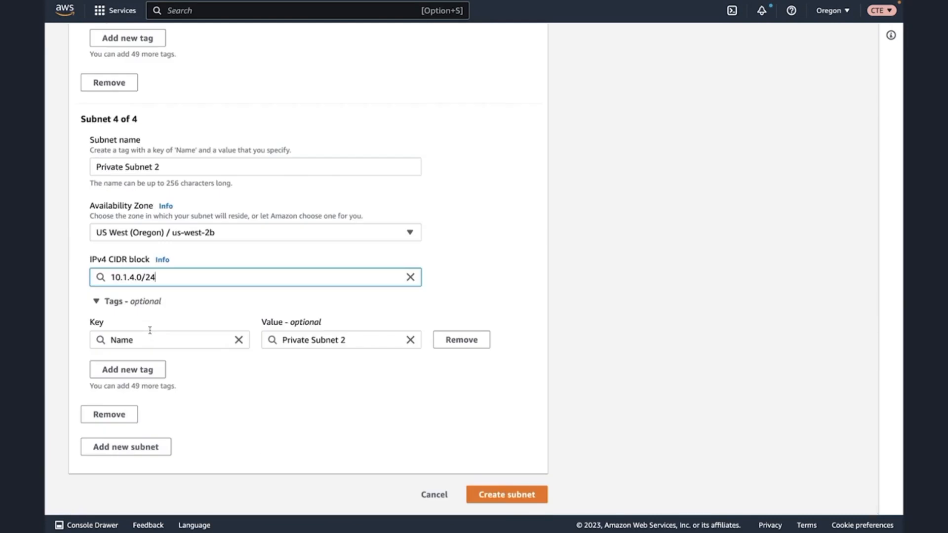
left_click(487, 495)
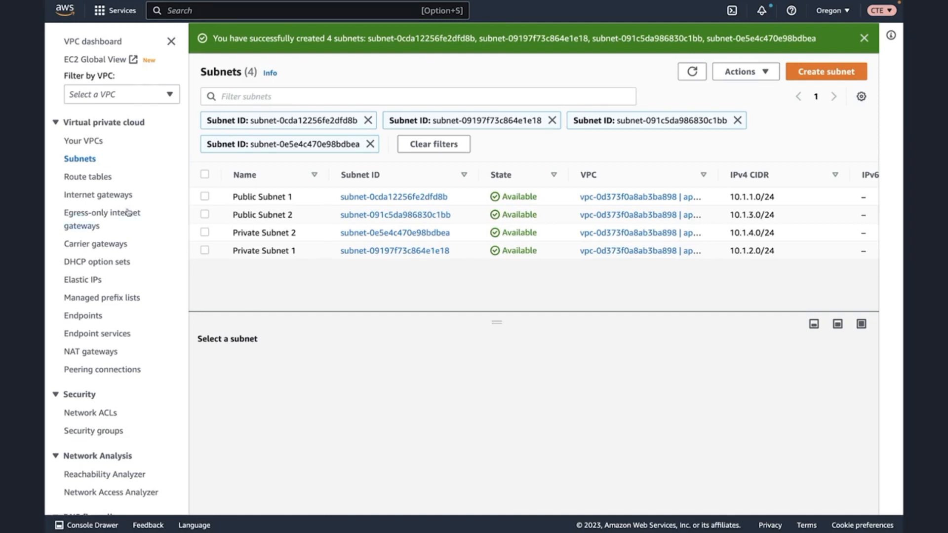
Step: Create an internet gateway with the name tag app-igw
left_click(113, 196)
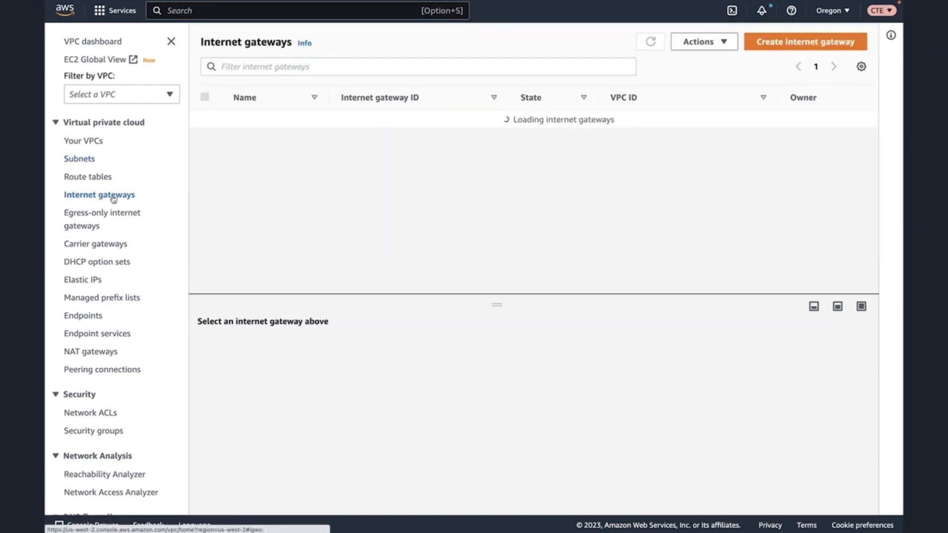
left_click(780, 43)
left_click(306, 202)
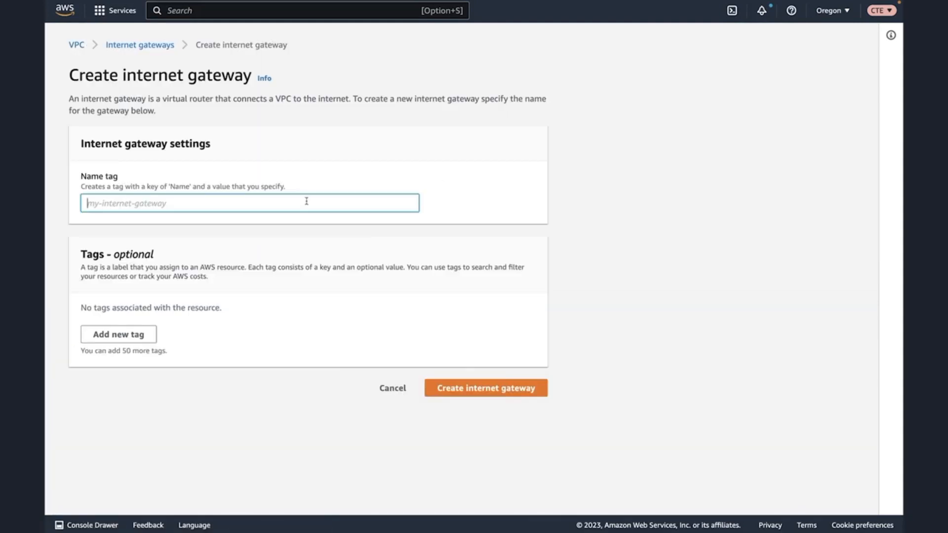
type("app-")
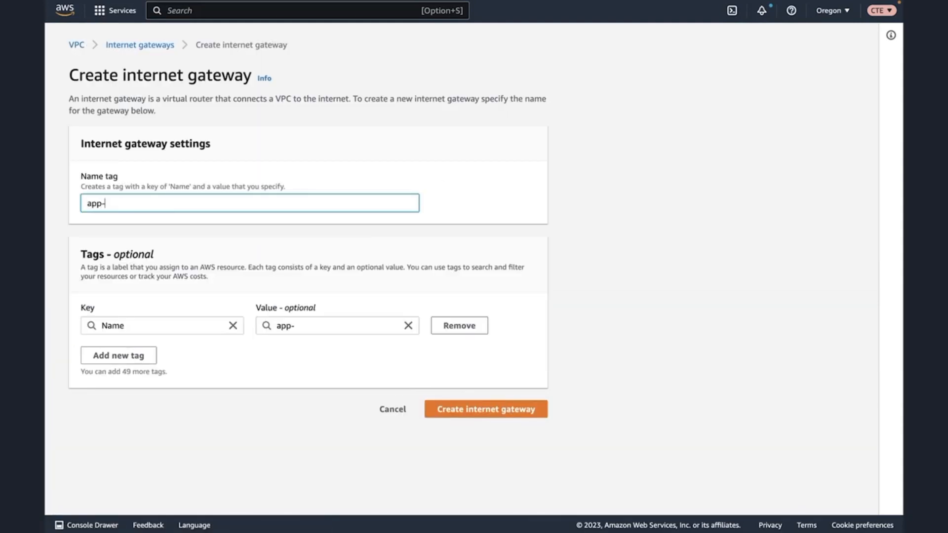
type("igw")
left_click(459, 410)
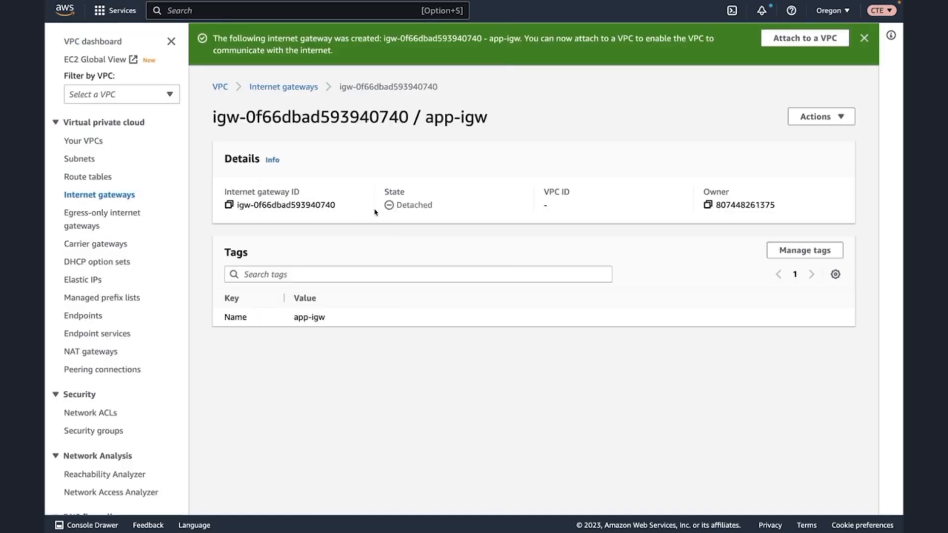
Step: Attach the app-igw internet gateway to app-vpc from the internet gateways list
left_click(291, 88)
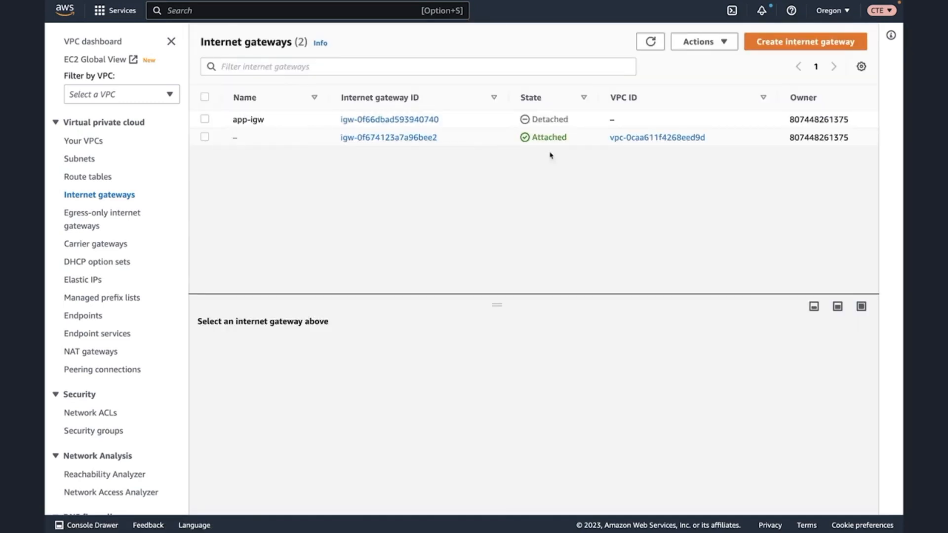
left_click(205, 120)
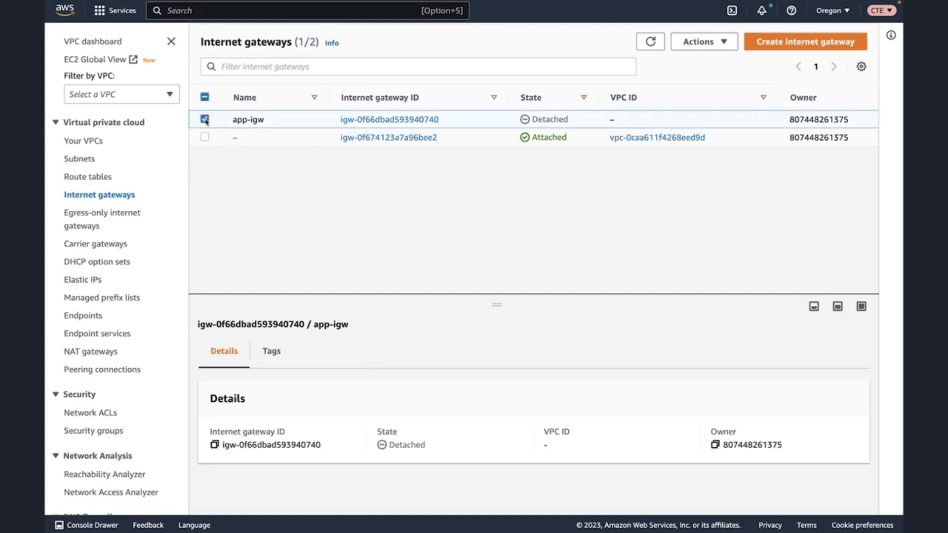
left_click(718, 42)
left_click(717, 78)
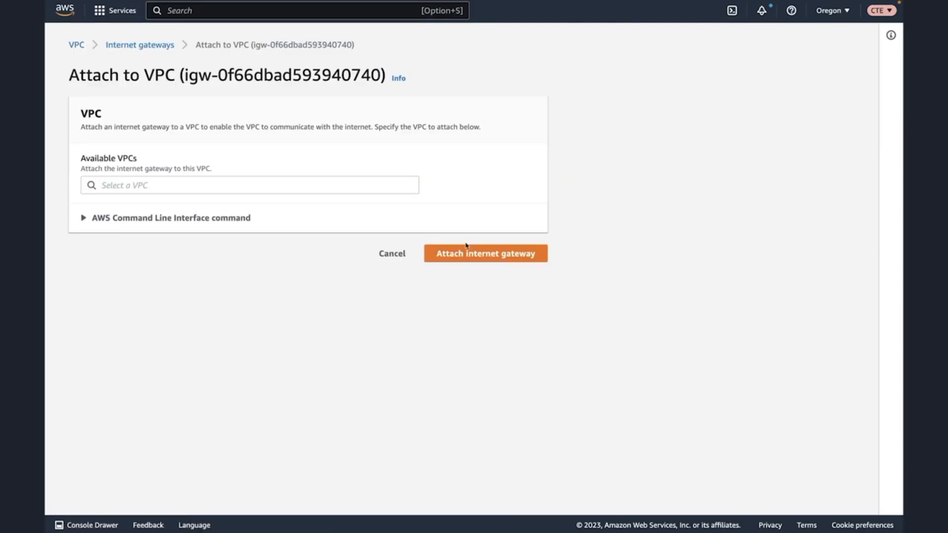
left_click(320, 184)
left_click(306, 204)
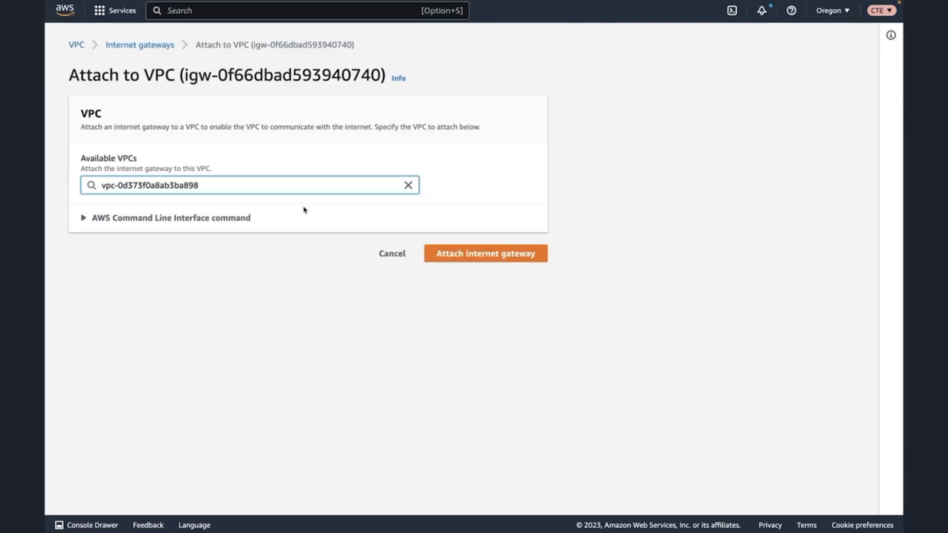
left_click(499, 261)
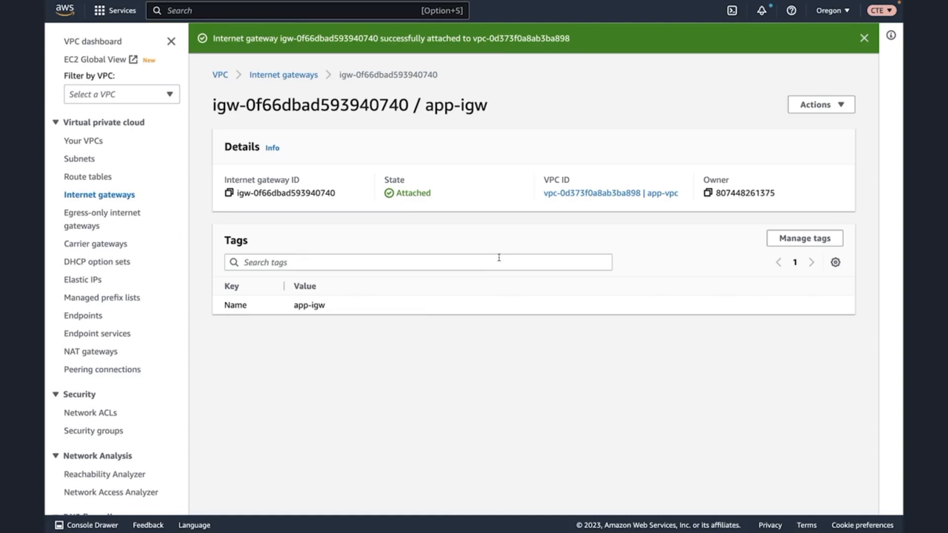
Step: Show the existing route tables and widen the VPC column to check which VPC each one belongs to
left_click(107, 179)
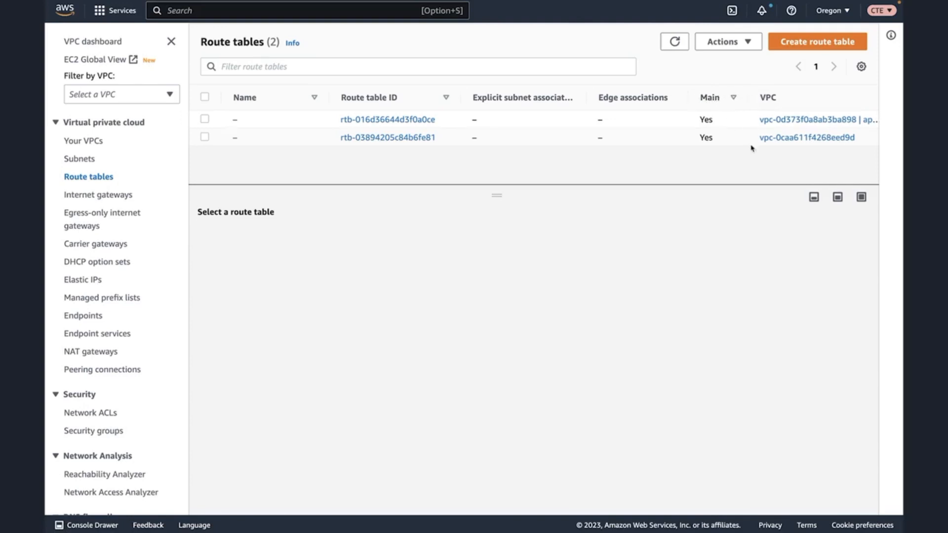
scroll(751, 148, "right", 3)
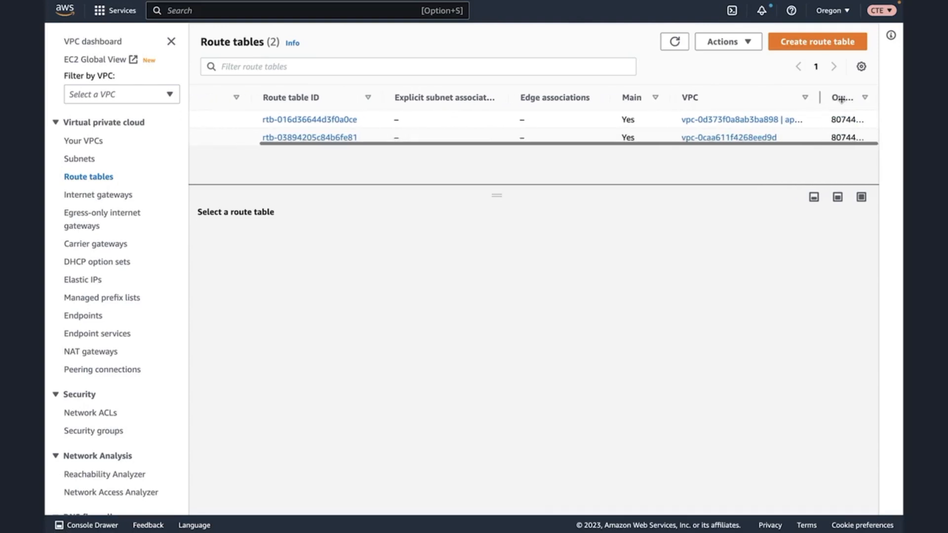
left_click_drag(820, 97, 861, 98)
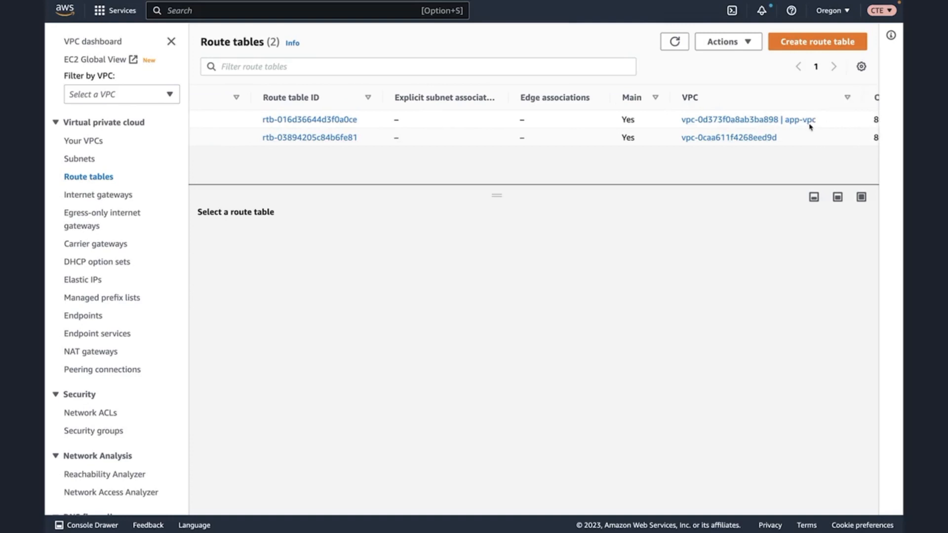
scroll(810, 126, "left", 3)
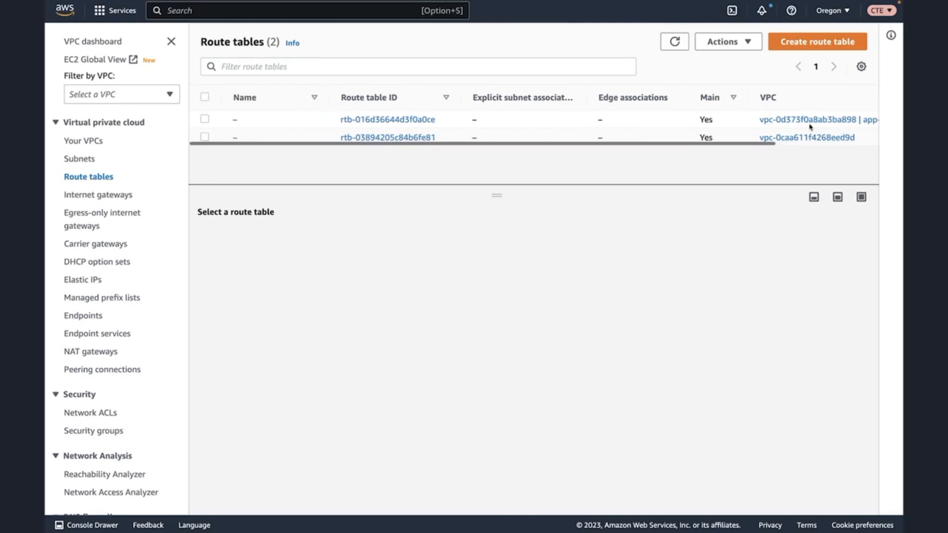
Step: Create a route table named public-route-table in app-vpc
left_click(809, 43)
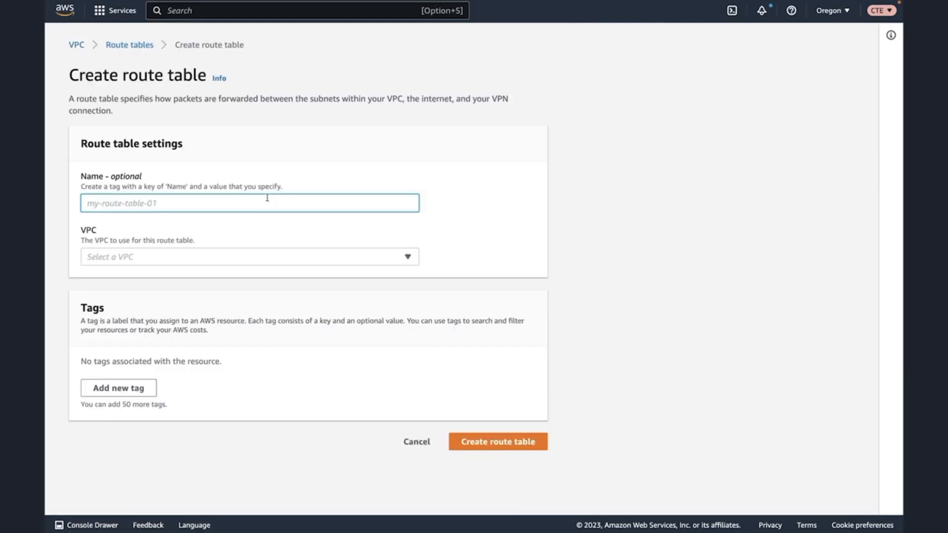
type("public")
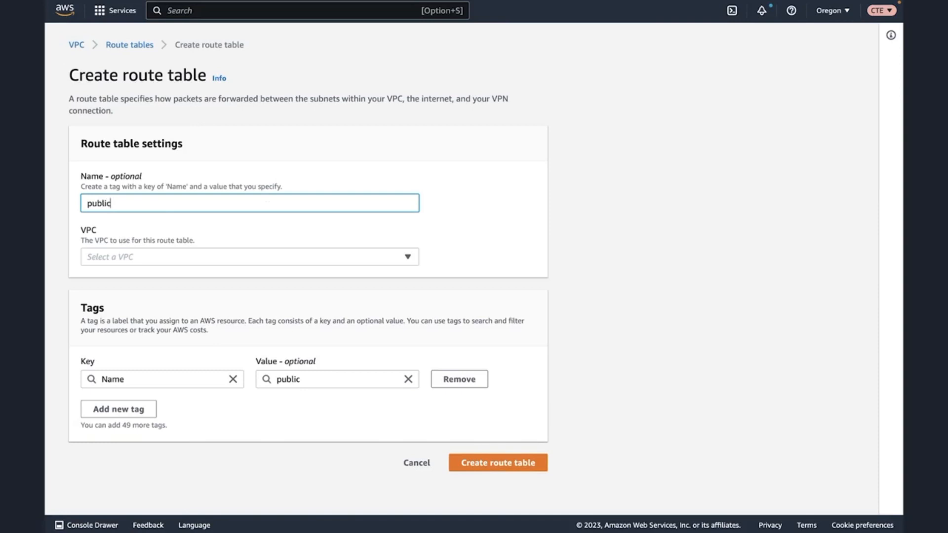
type("-route-table")
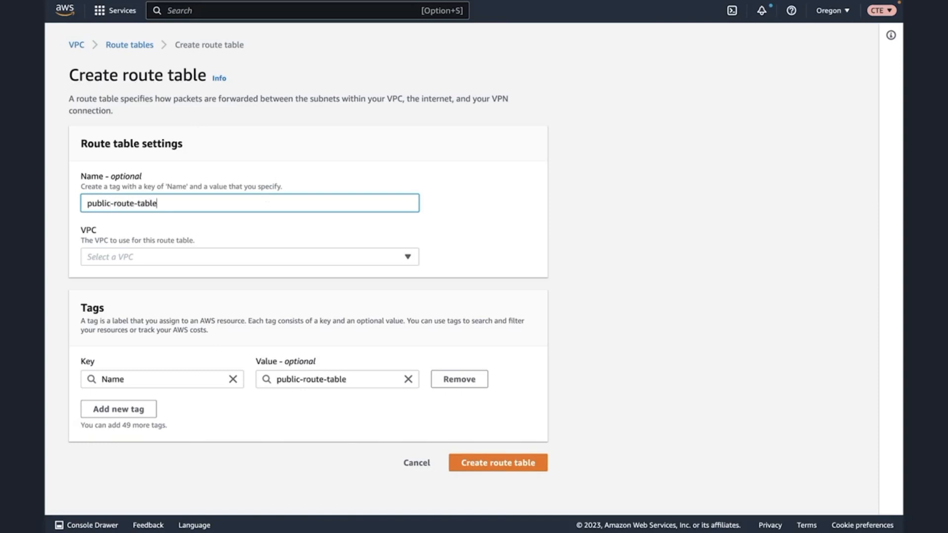
left_click(230, 256)
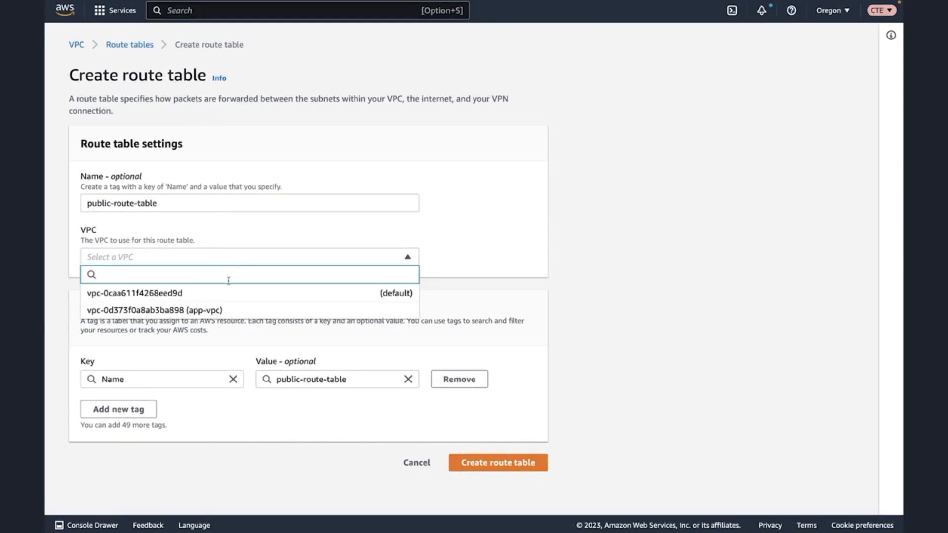
left_click(227, 309)
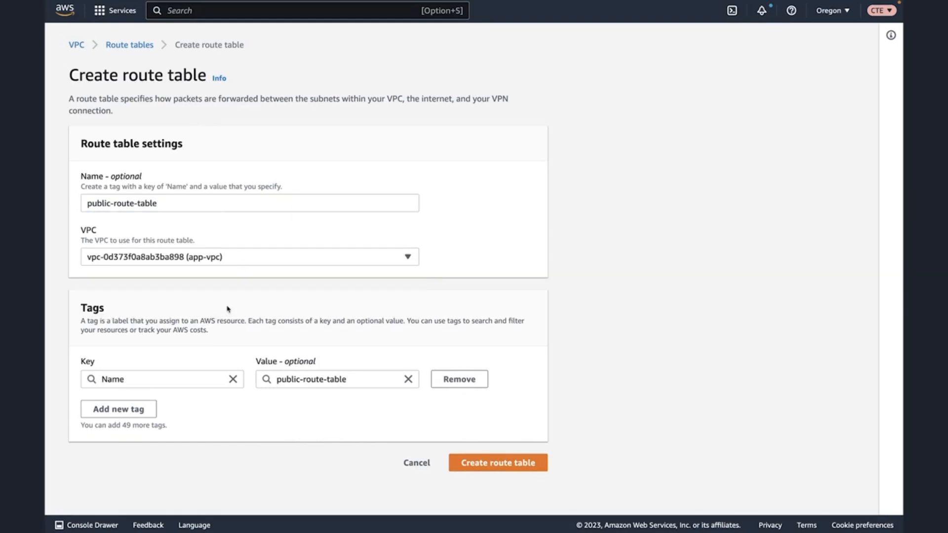
left_click(473, 467)
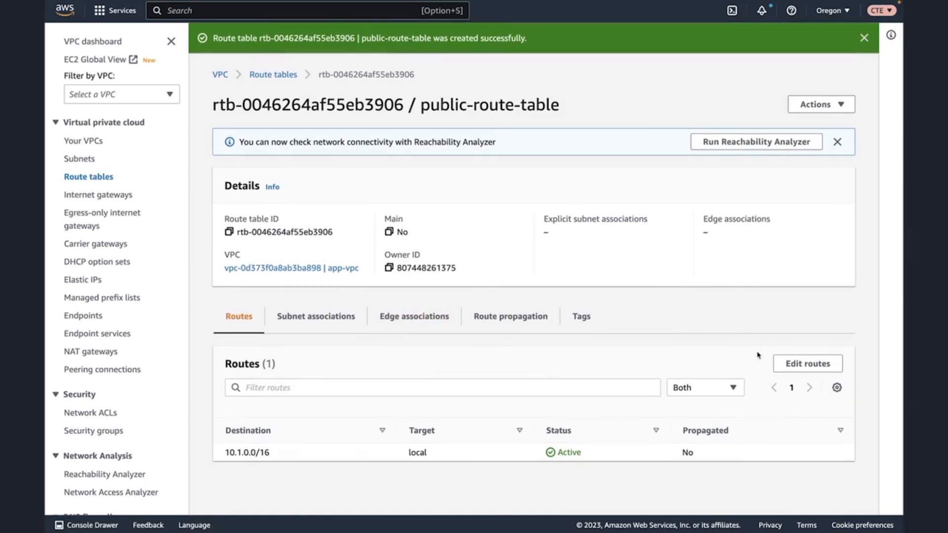
Step: Add a route to public-route-table with destination 0.0.0.0/0 and the app-igw internet gateway as target, and save it
left_click(780, 362)
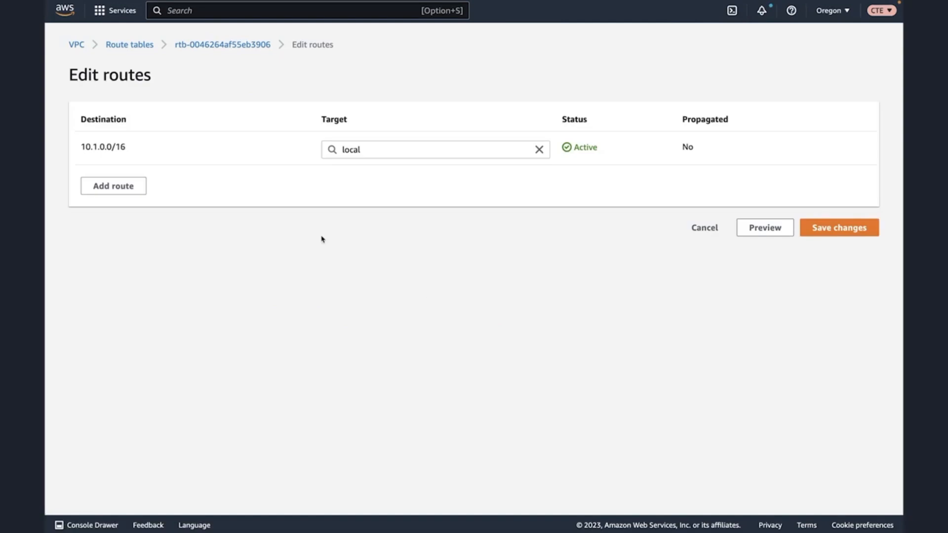
left_click(107, 186)
left_click(108, 187)
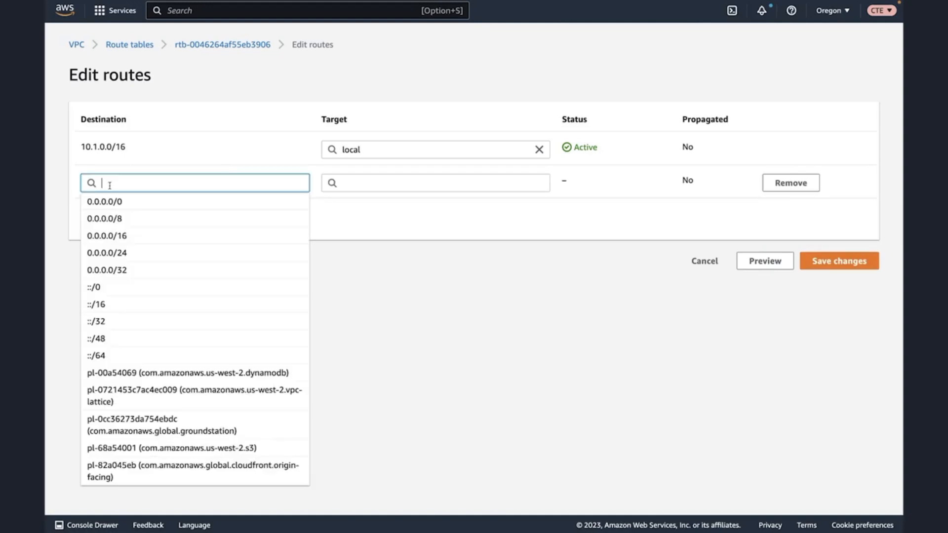
left_click(112, 201)
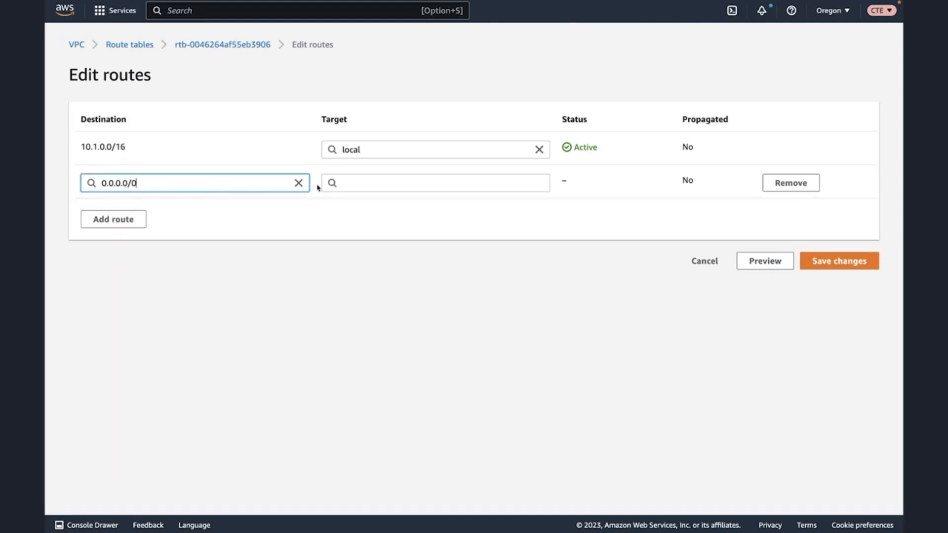
left_click(371, 178)
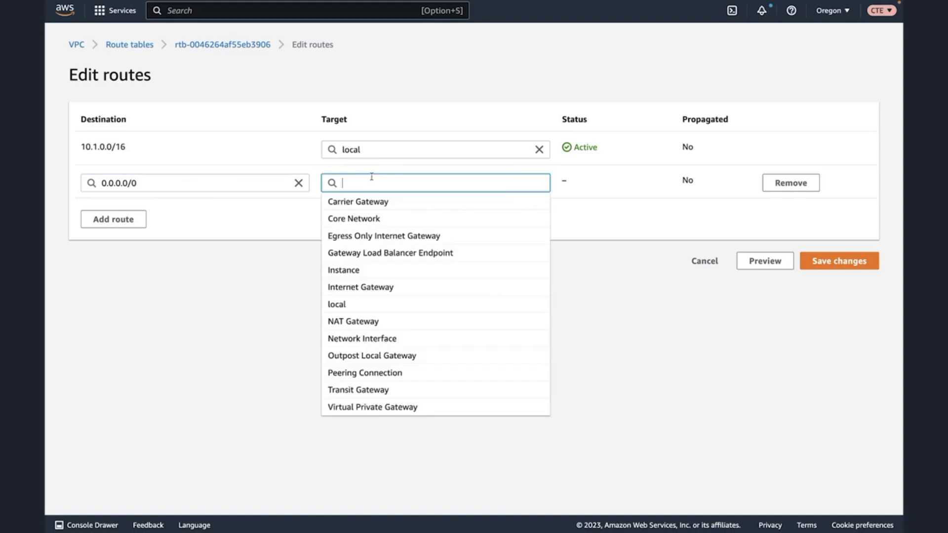
left_click(342, 288)
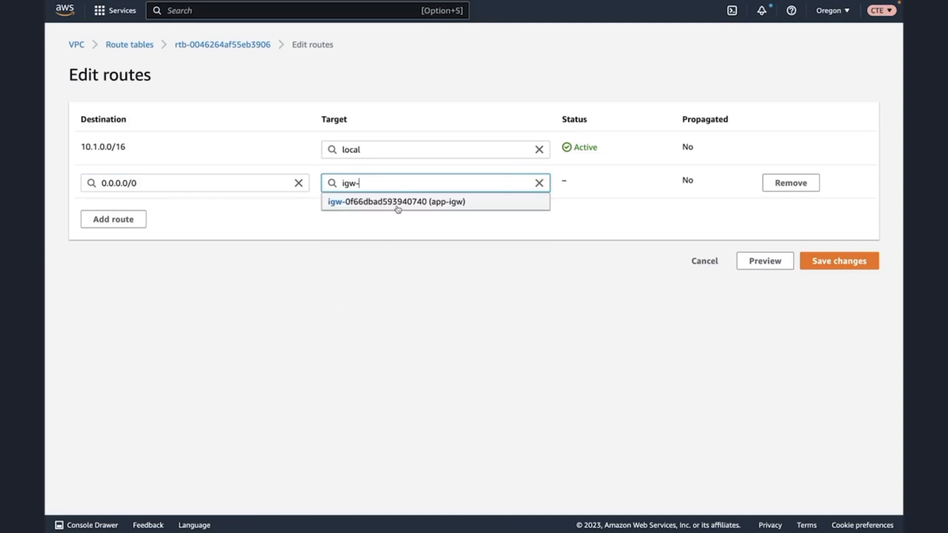
left_click(398, 202)
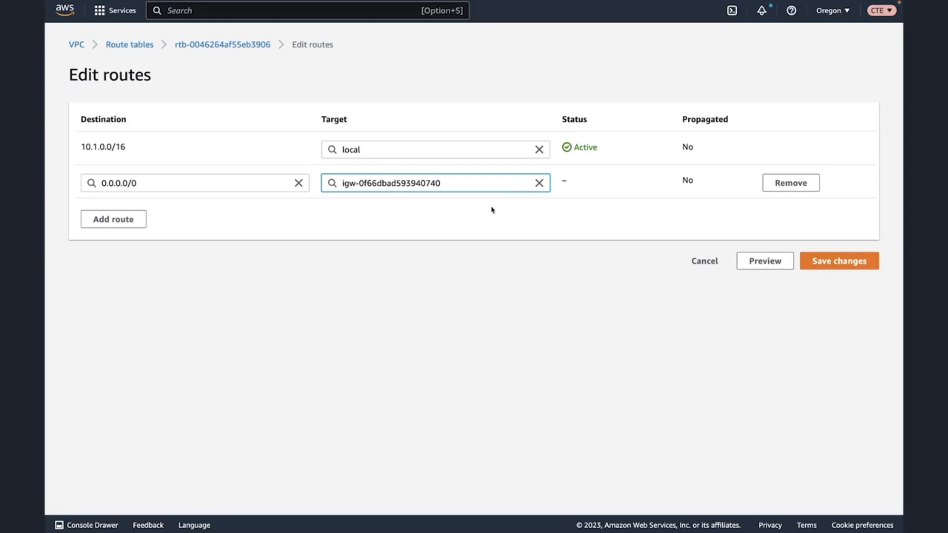
left_click(825, 261)
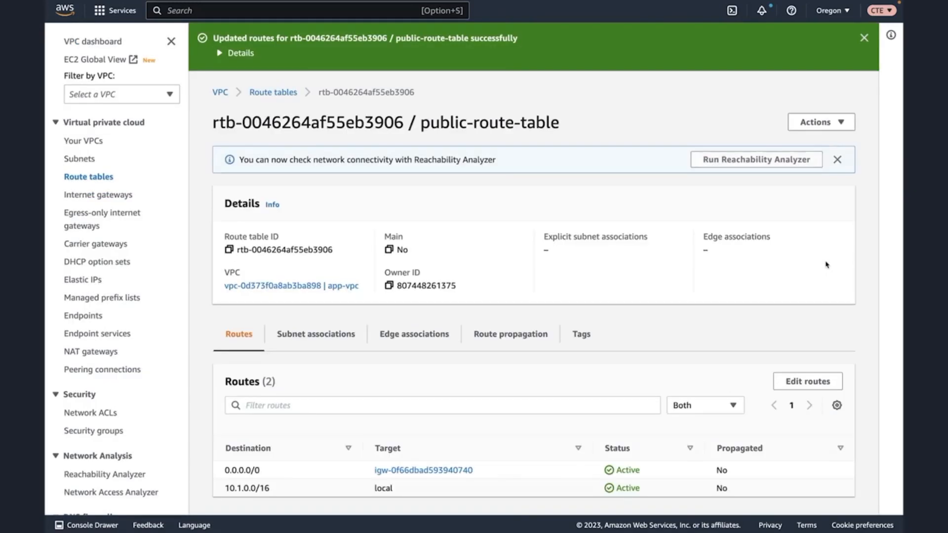
Step: Associate Public Subnet 1 and Public Subnet 2 with public-route-table and save the associations
scroll(529, 305, "down", 1)
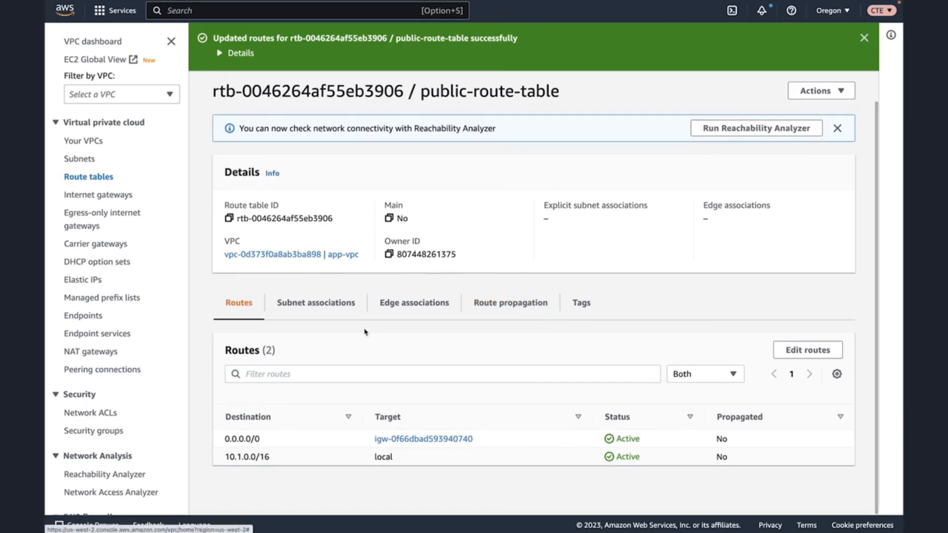
left_click(296, 313)
scroll(568, 344, "down", 2)
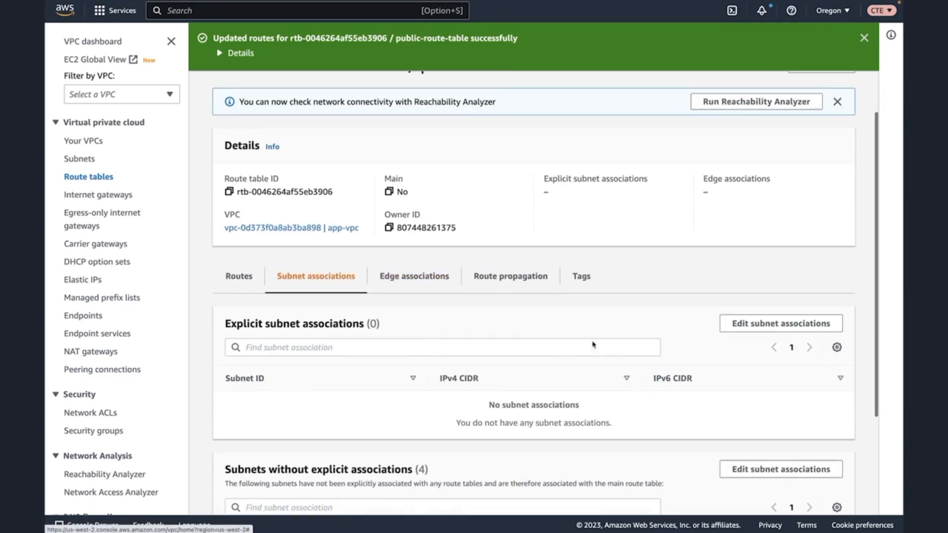
scroll(649, 341, "down", 3)
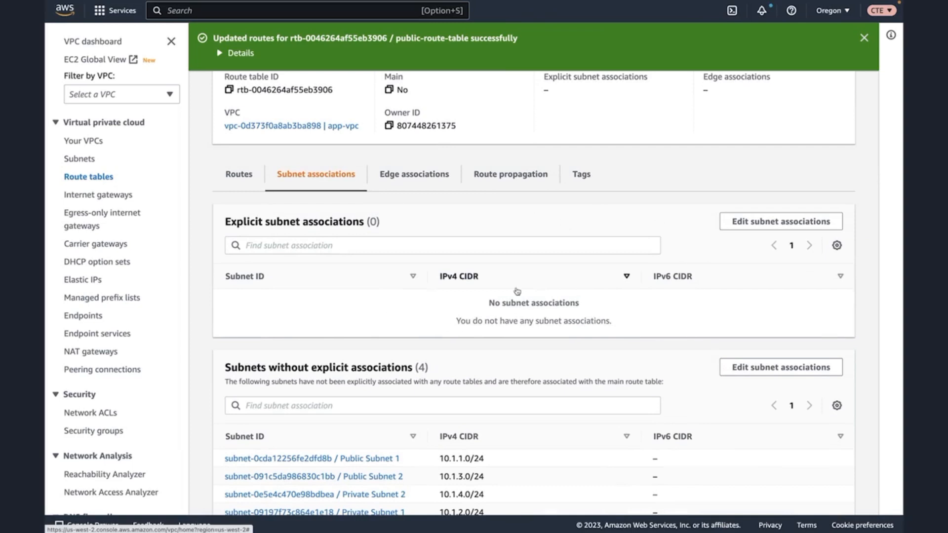
left_click(740, 221)
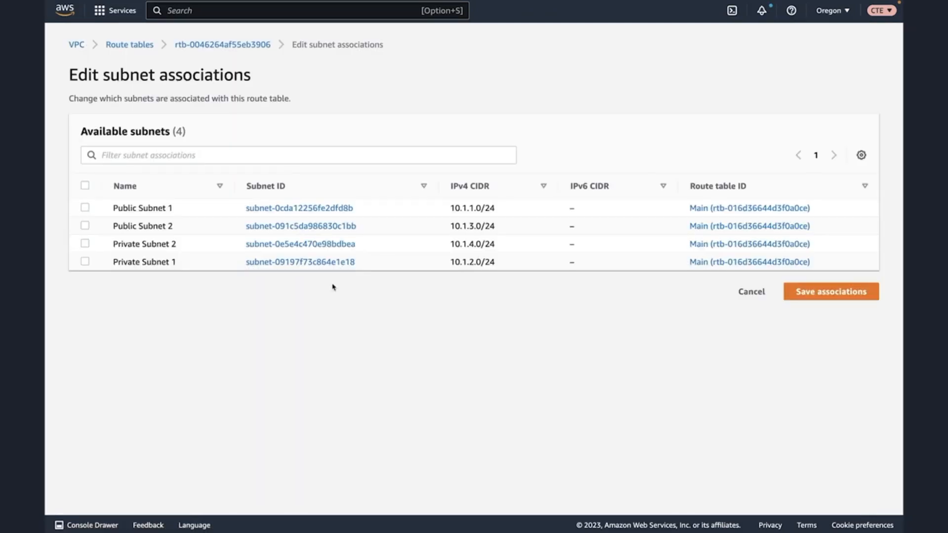
left_click(84, 209)
left_click(85, 225)
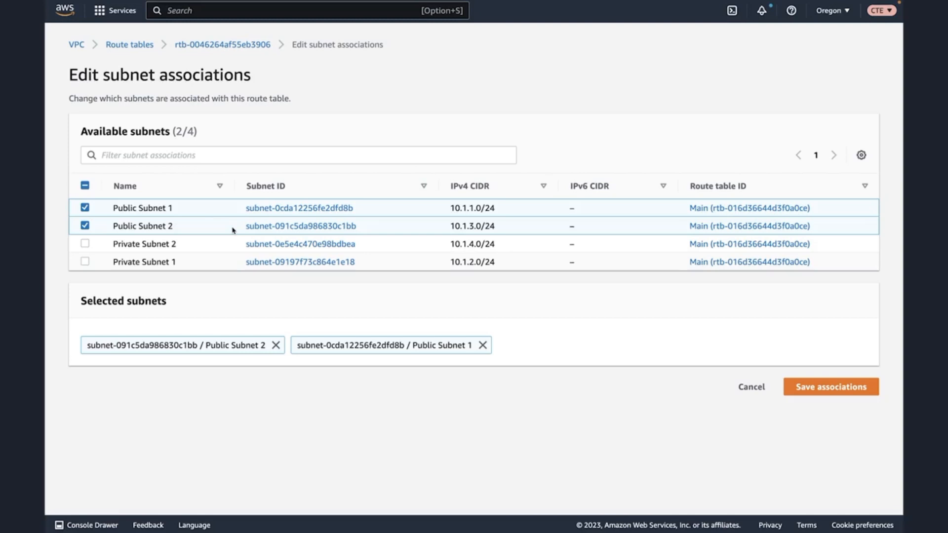
left_click(807, 396)
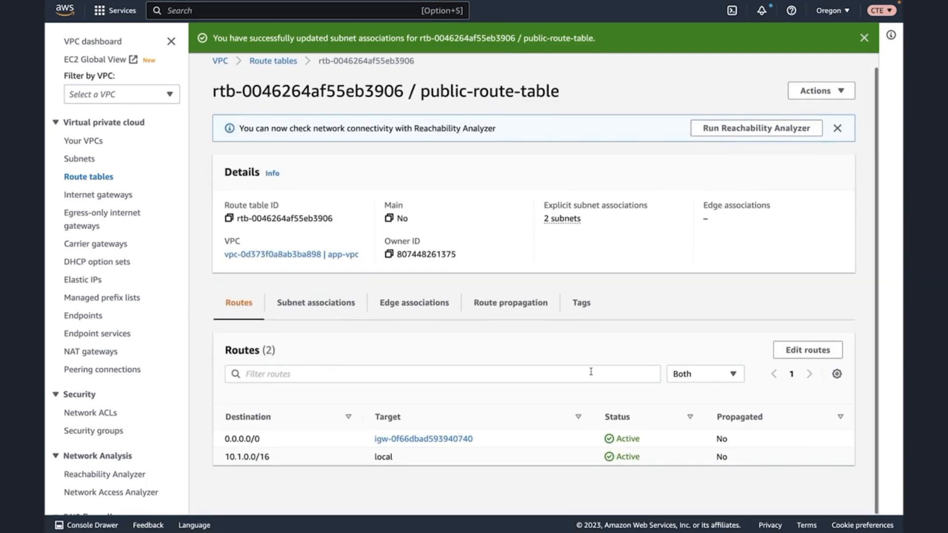
Step: Review the explicit subnet associations and the routes of public-route-table
left_click(349, 305)
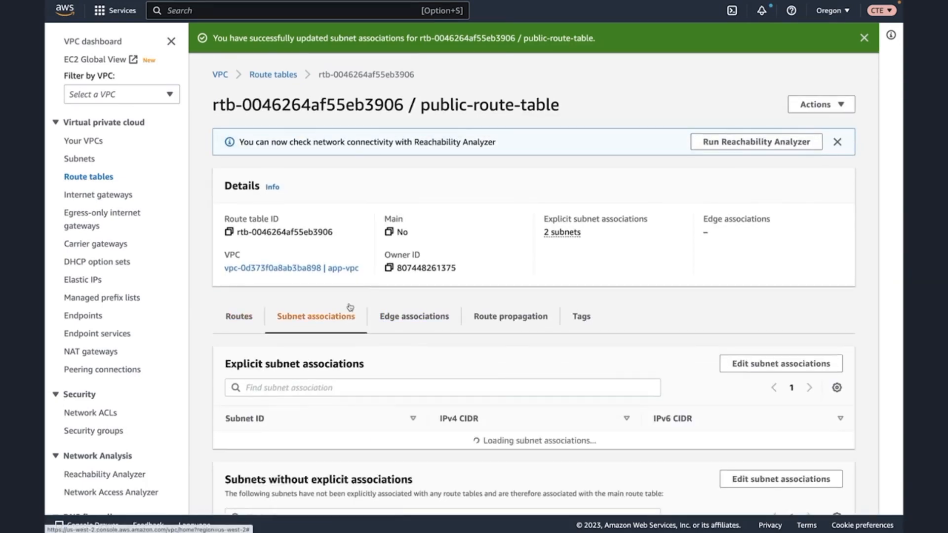
scroll(399, 348, "down", 3)
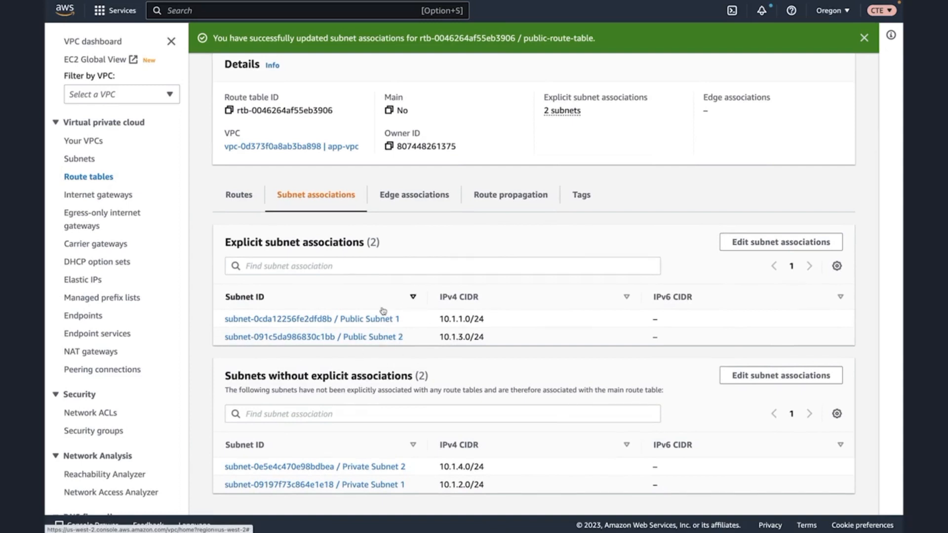
left_click(239, 195)
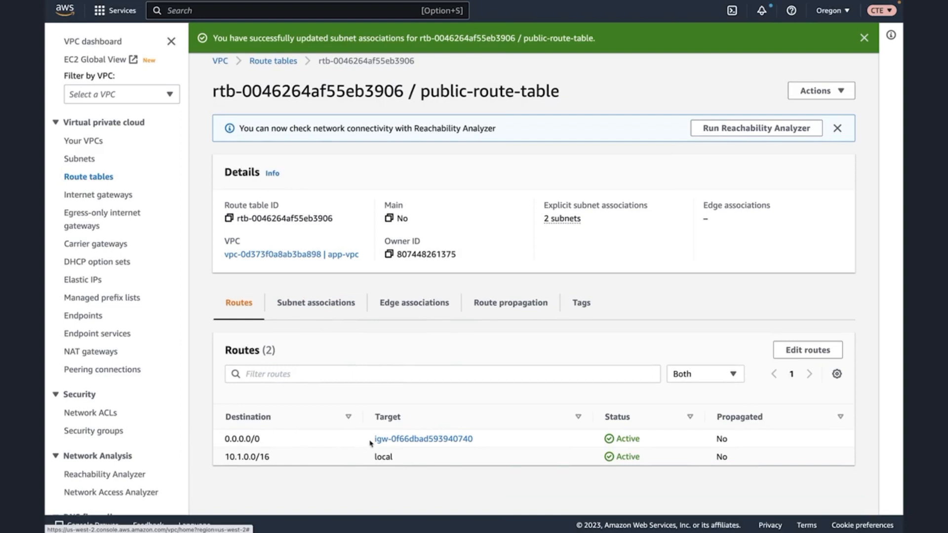
scroll(342, 415, "up", 1)
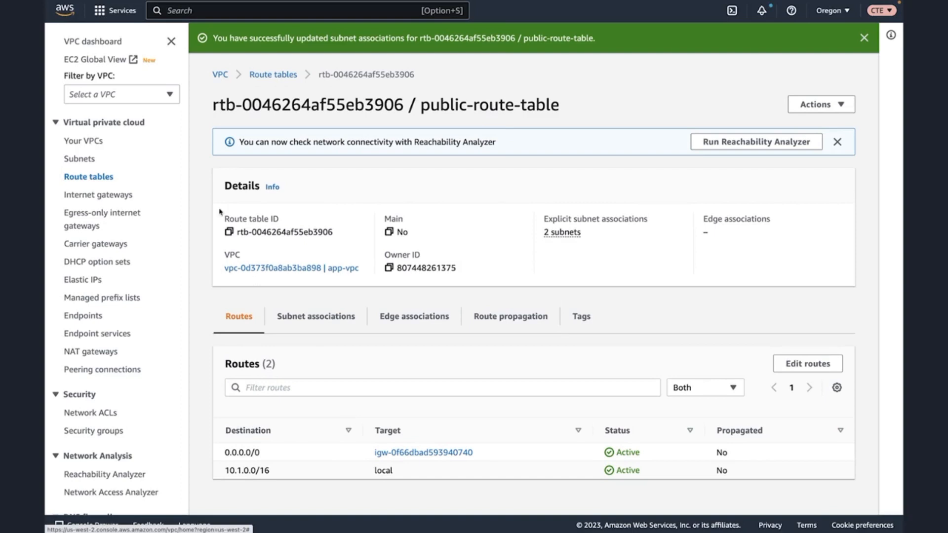
Step: Go to the running instances in EC2, select Employee Directory App and check its instance details
left_click(171, 11)
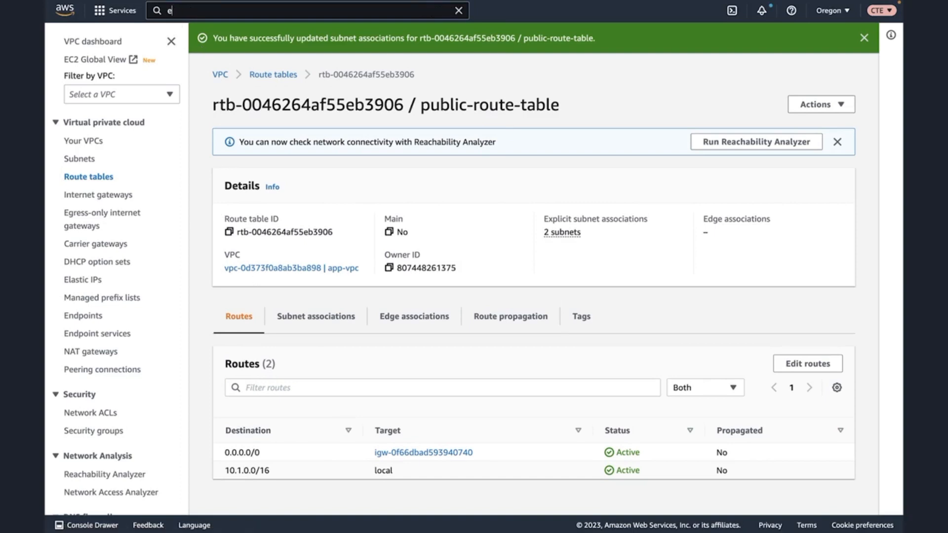
type("ec2")
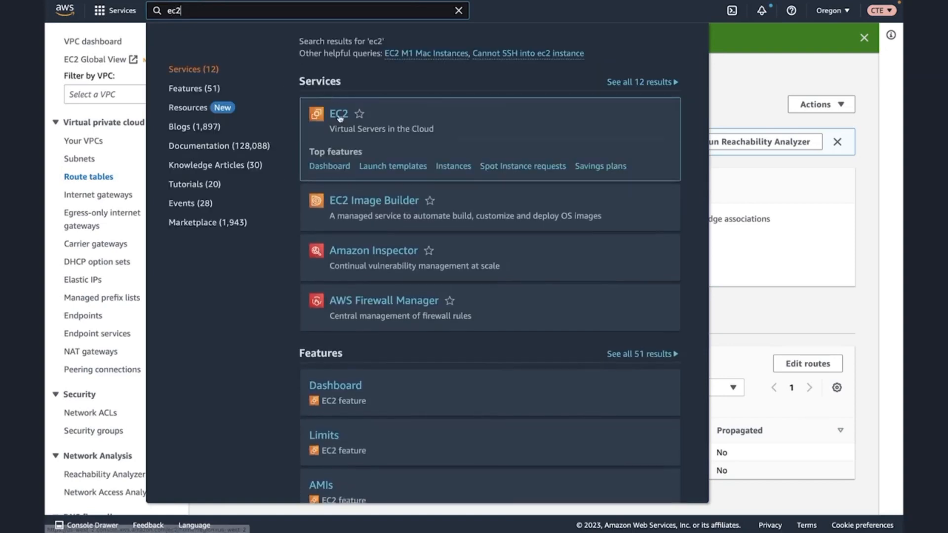
left_click(340, 119)
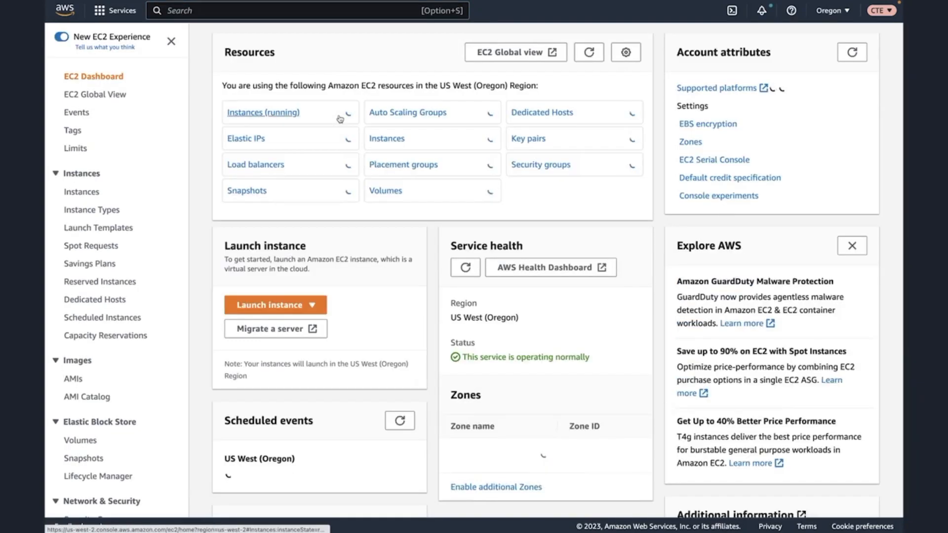
left_click(285, 113)
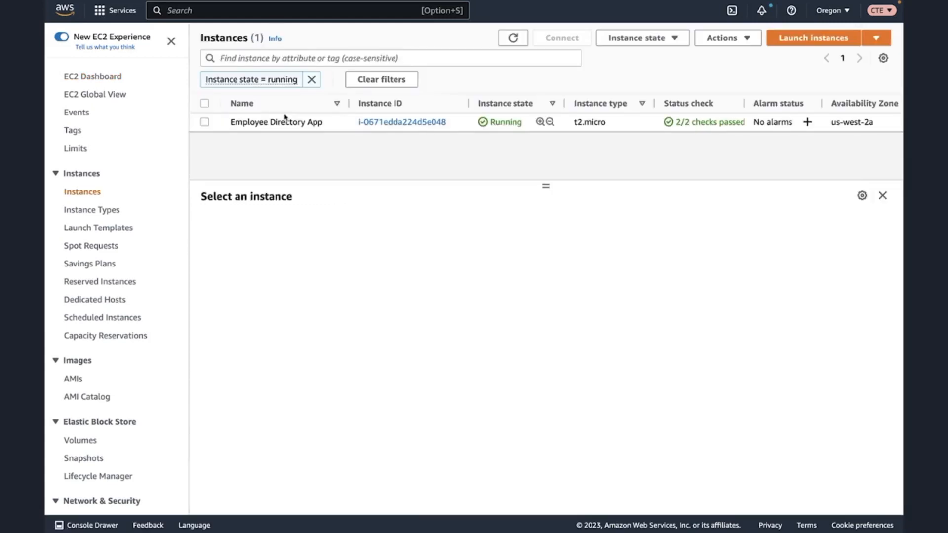
left_click(205, 123)
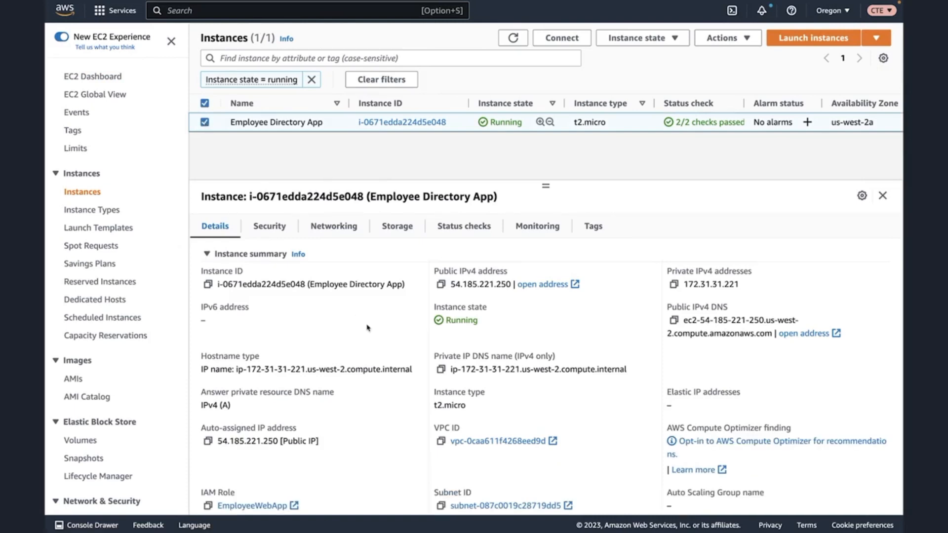
scroll(394, 351, "down", 2)
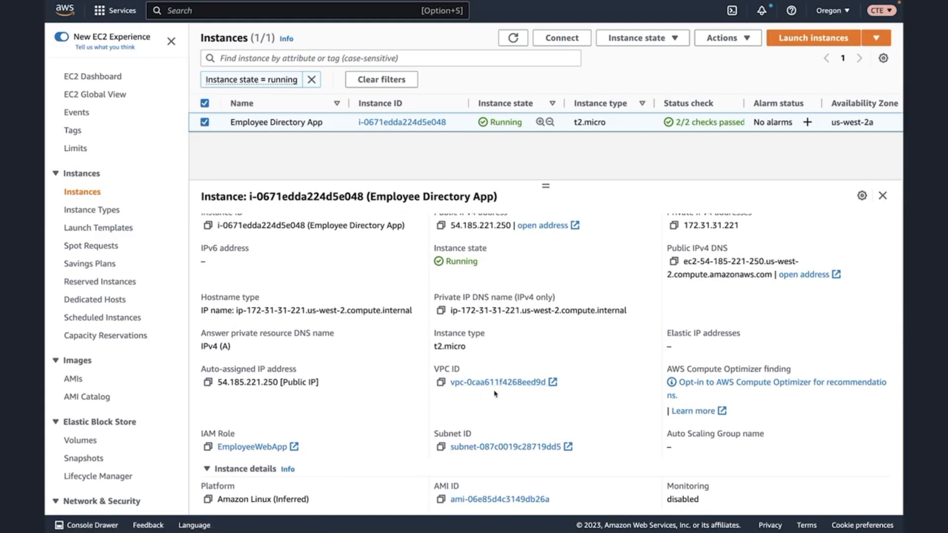
scroll(531, 390, "up", 2)
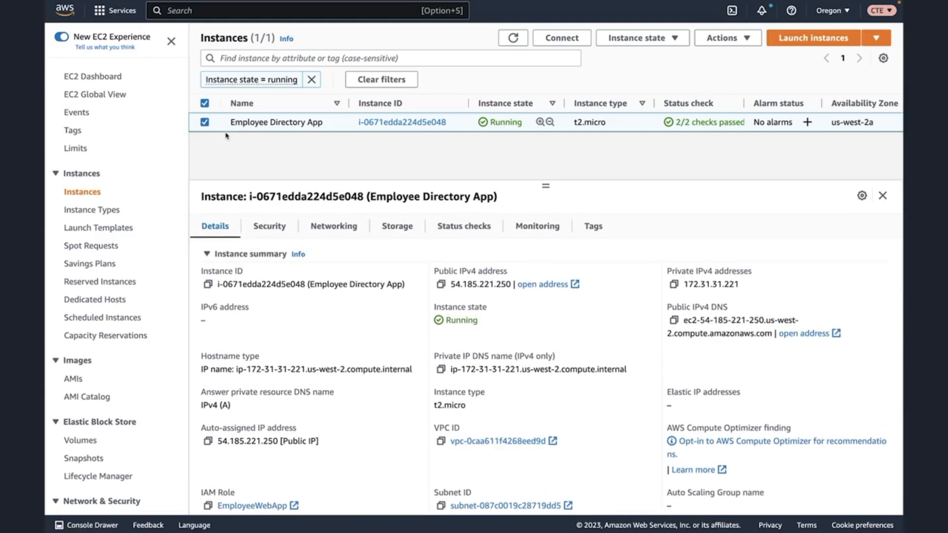
Step: Start launching another instance modeled on Employee Directory App and name it Employee Directory App 2
left_click(711, 46)
mouse_move(716, 174)
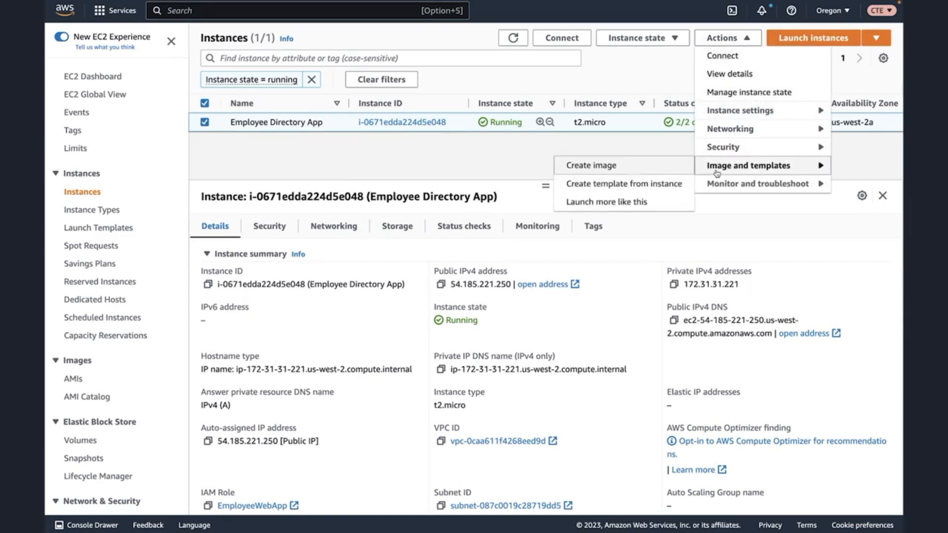
left_click(650, 211)
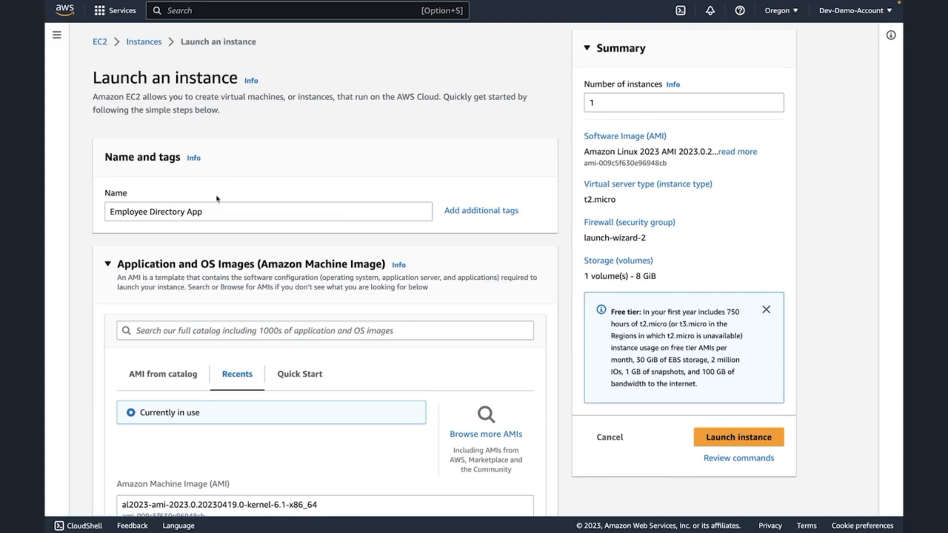
scroll(216, 213, "down", 2)
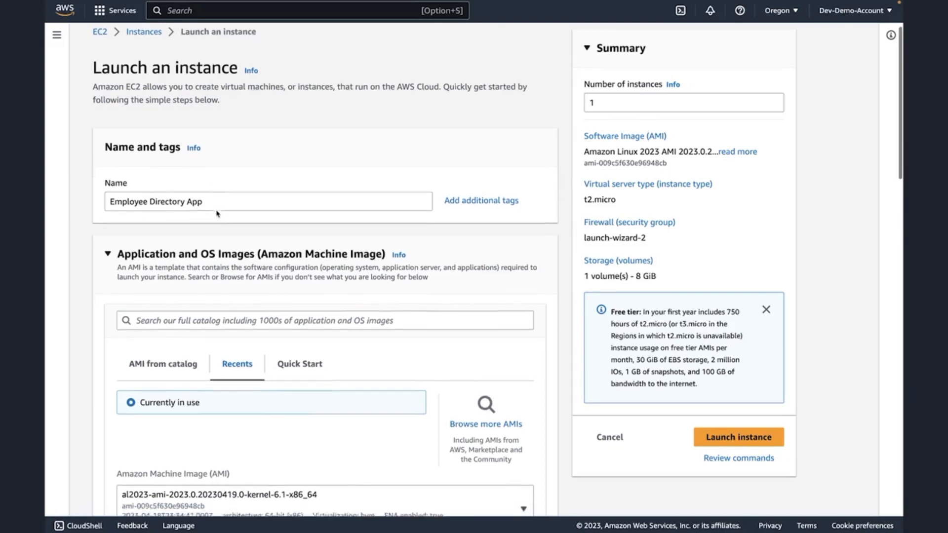
left_click(213, 174)
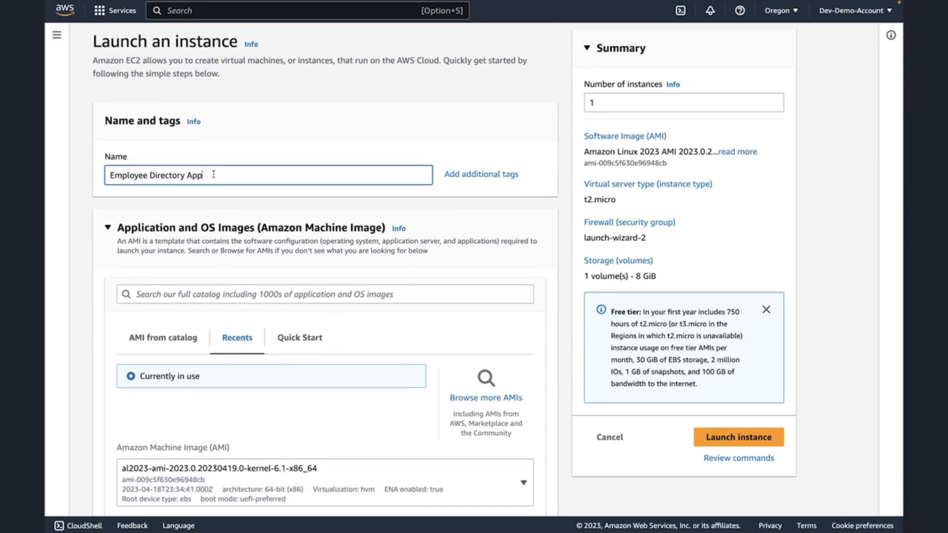
type("2")
Step: Keep the AMI and instance type of the new instance and choose to proceed without a key pair
scroll(235, 271, "down", 3)
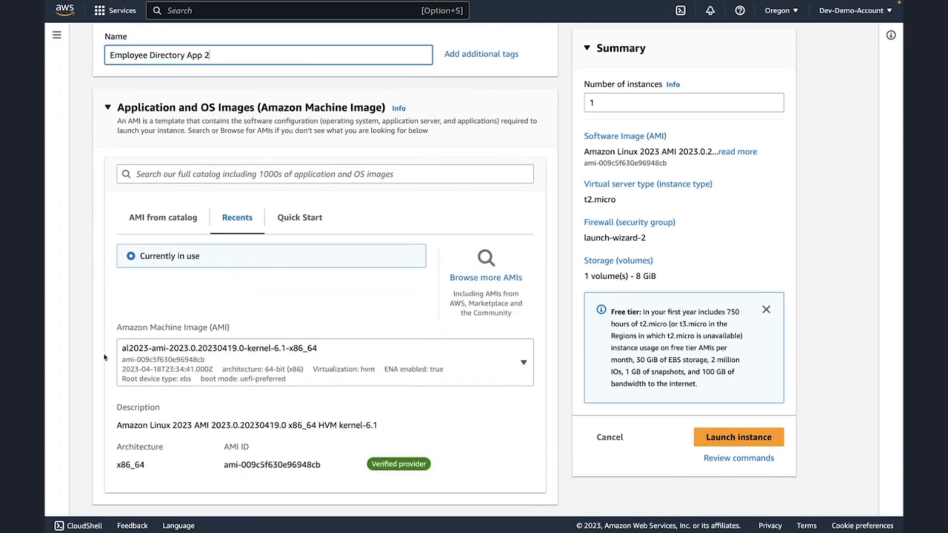
scroll(191, 375, "down", 1)
scroll(191, 375, "down", 8)
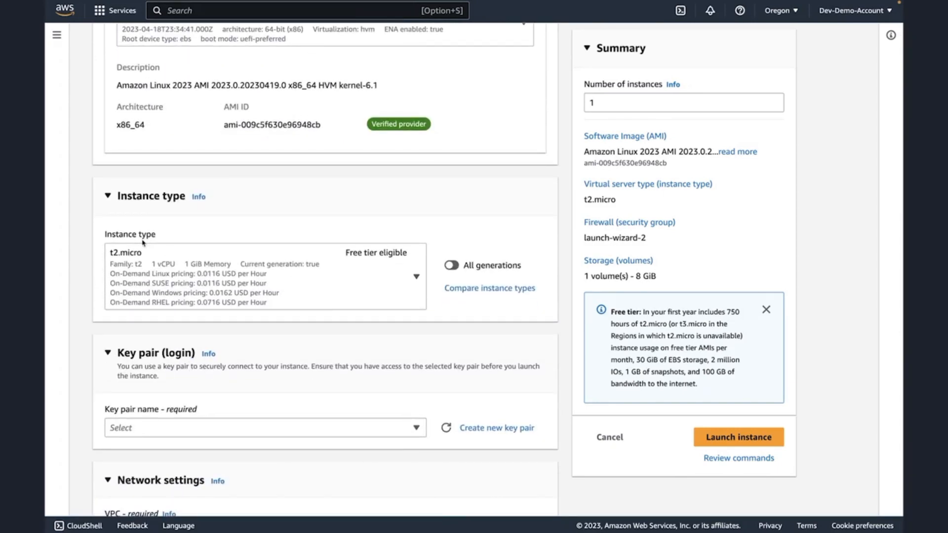
scroll(161, 263, "down", 4)
left_click(161, 263)
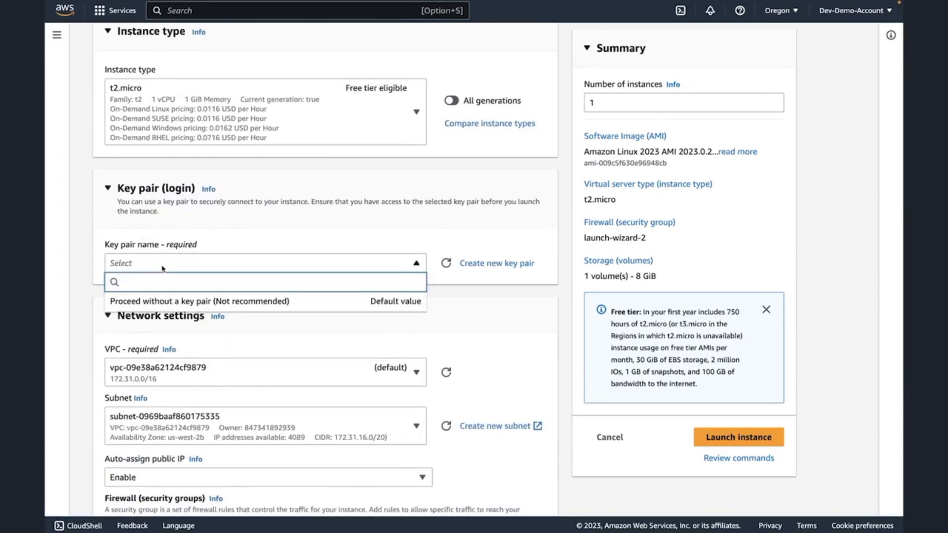
left_click(170, 302)
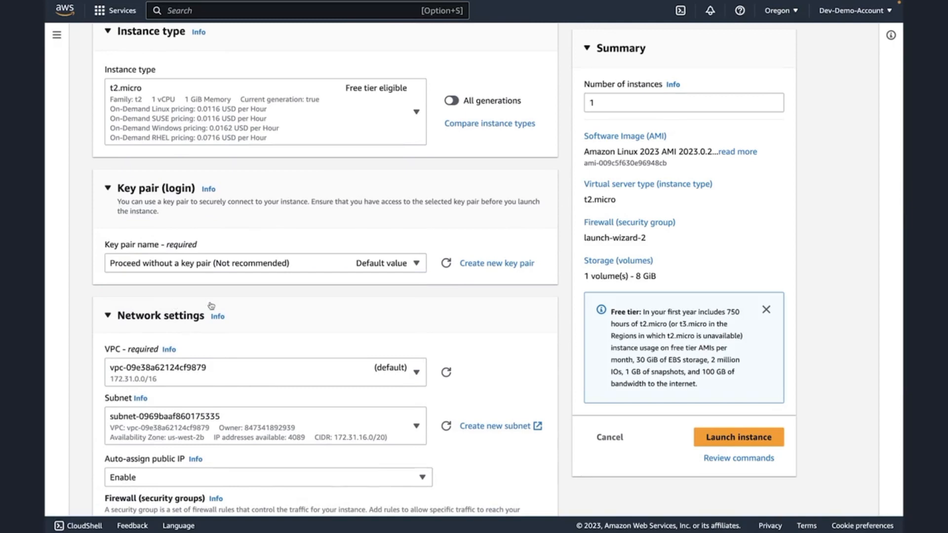
Step: Set the VPC in the new instance's network settings to app-vpc
scroll(275, 319, "down", 5)
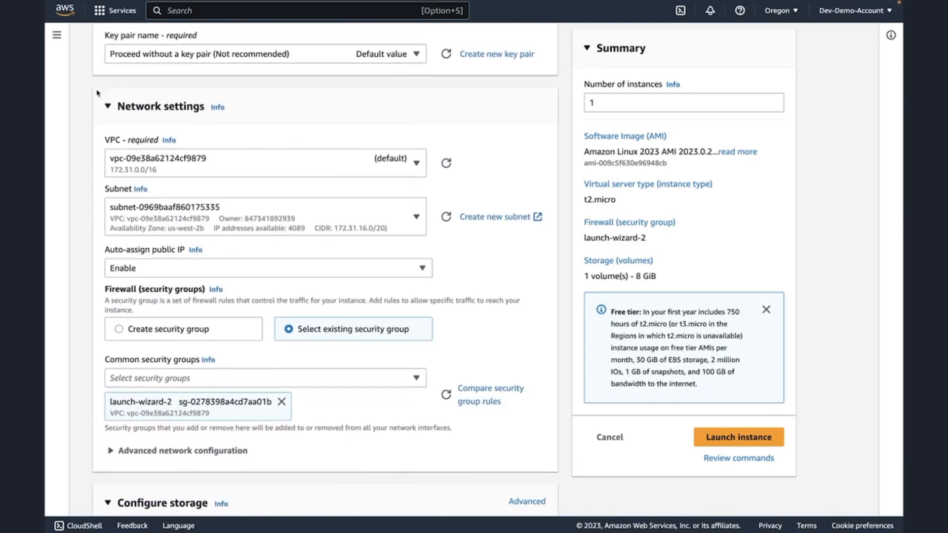
left_click(285, 169)
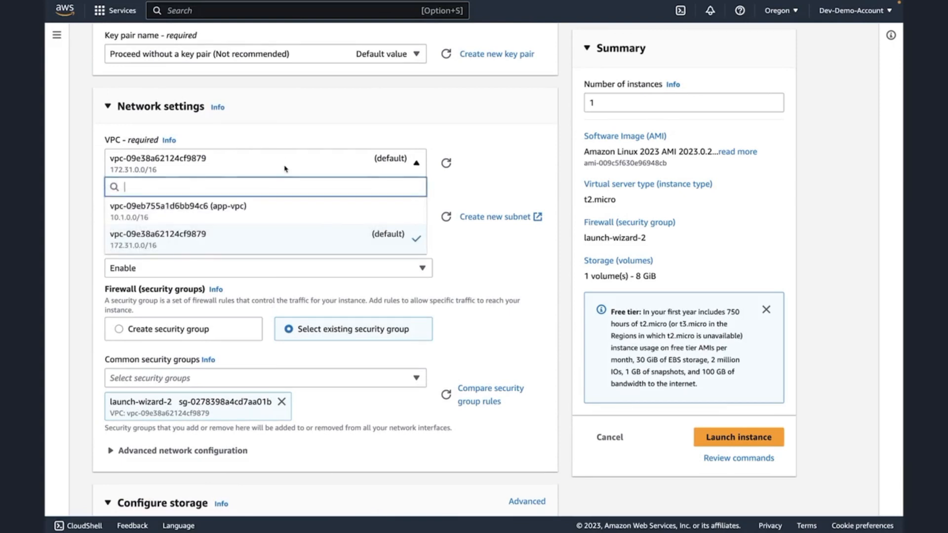
left_click(285, 211)
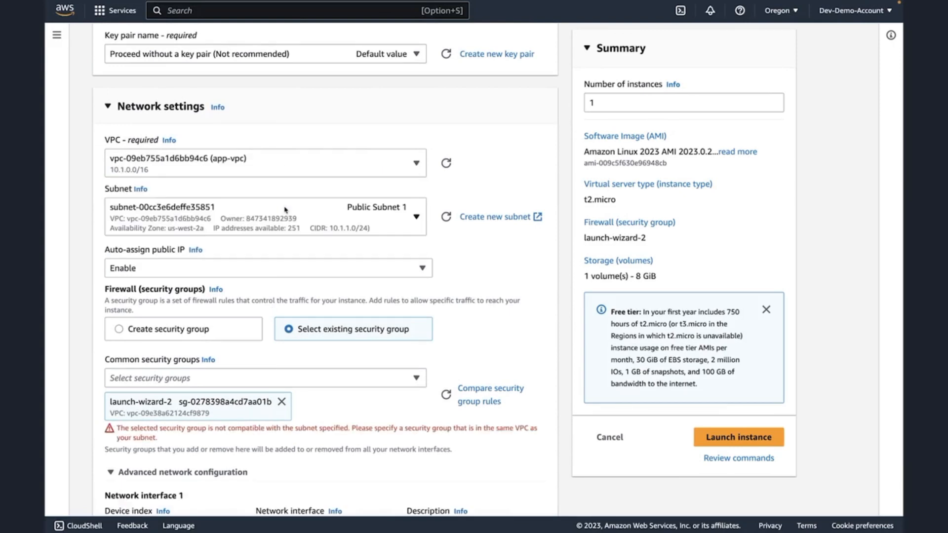
Step: Set the new instance's subnet to Public Subnet 1 and keep auto-assignment of a public IP enabled
left_click(380, 220)
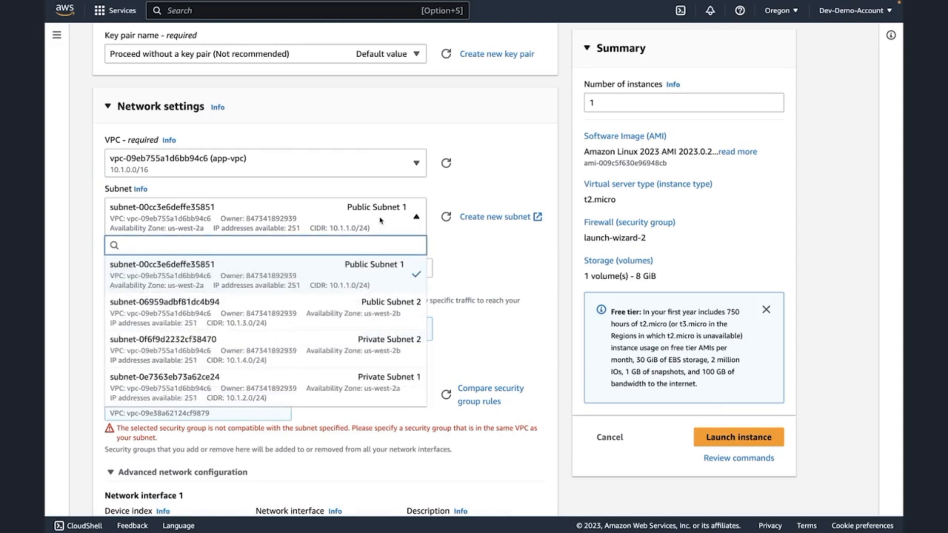
left_click(380, 287)
scroll(489, 267, "down", 3)
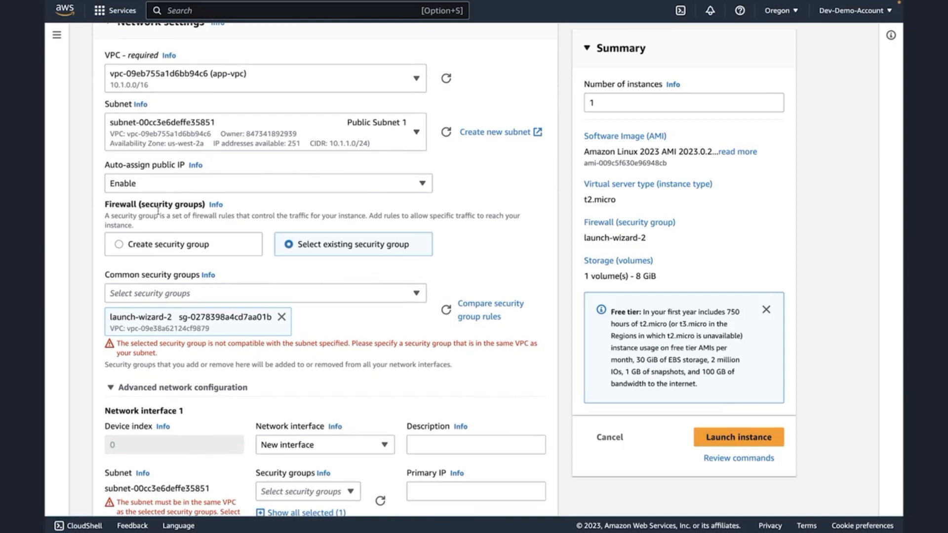
Step: Choose to create a new security group for the instance instead of using the existing launch-wizard-2 group
scroll(158, 210, "down", 5)
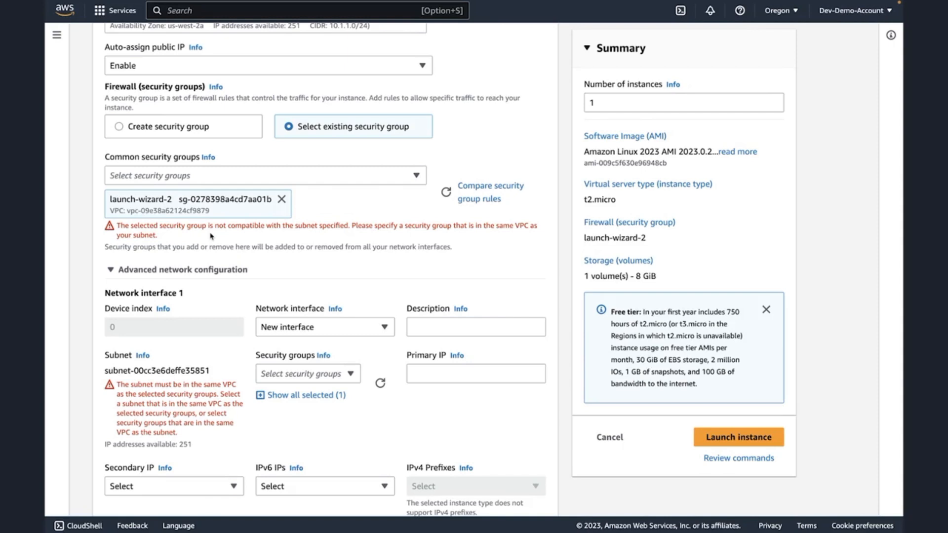
left_click(120, 127)
scroll(172, 218, "down", 3)
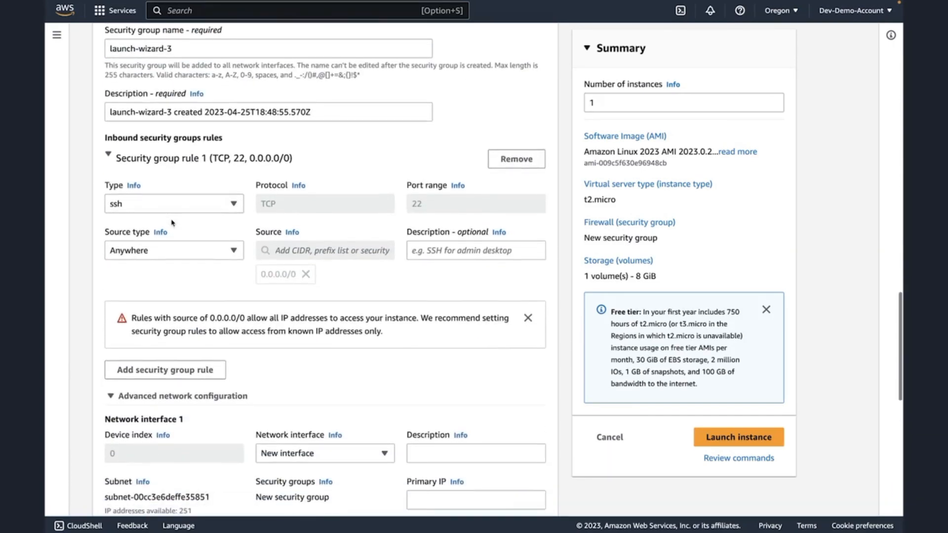
Step: Add a second inbound security group rule that allows HTTP traffic from anywhere
scroll(158, 370, "down", 1)
left_click(153, 325)
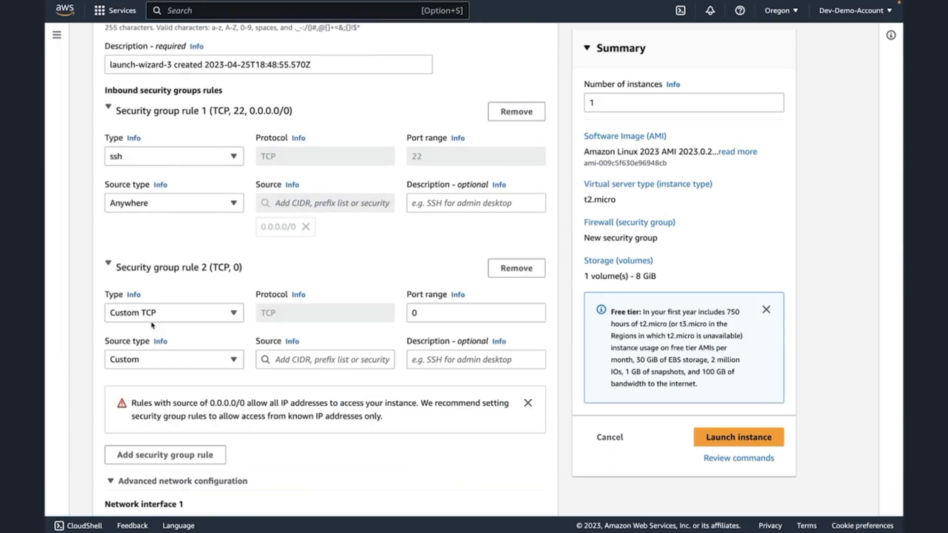
left_click(187, 312)
scroll(180, 279, "down", 2)
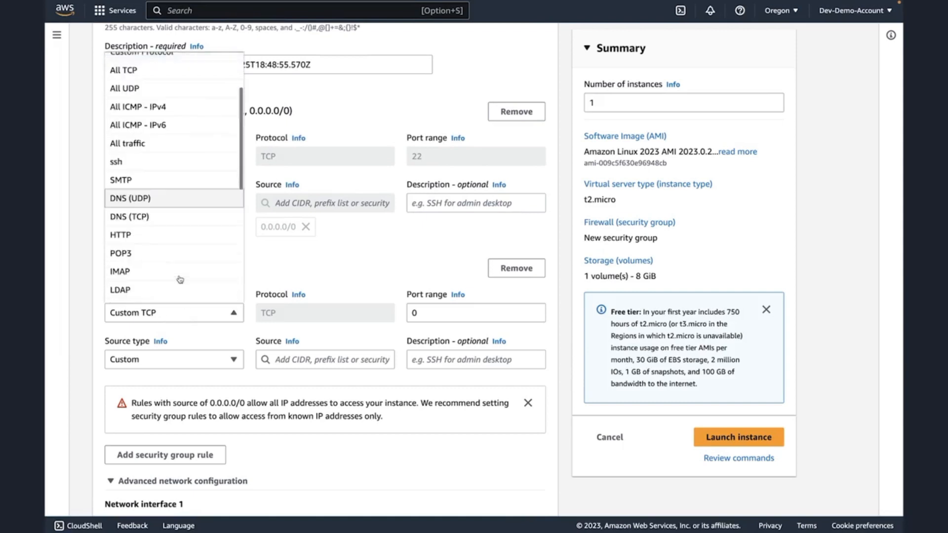
left_click(169, 229)
left_click(176, 360)
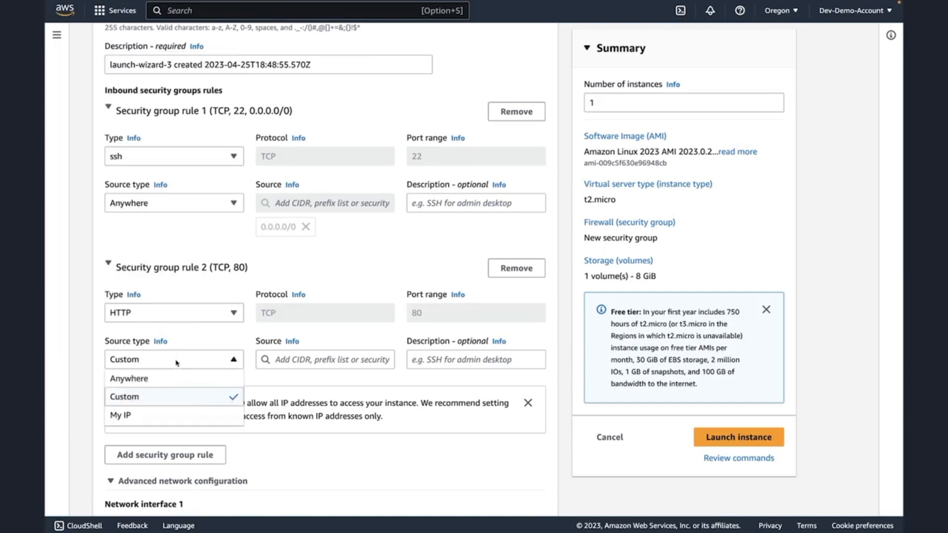
left_click(175, 379)
Step: Add a third inbound security group rule that allows HTTPS traffic from anywhere
scroll(238, 394, "down", 2)
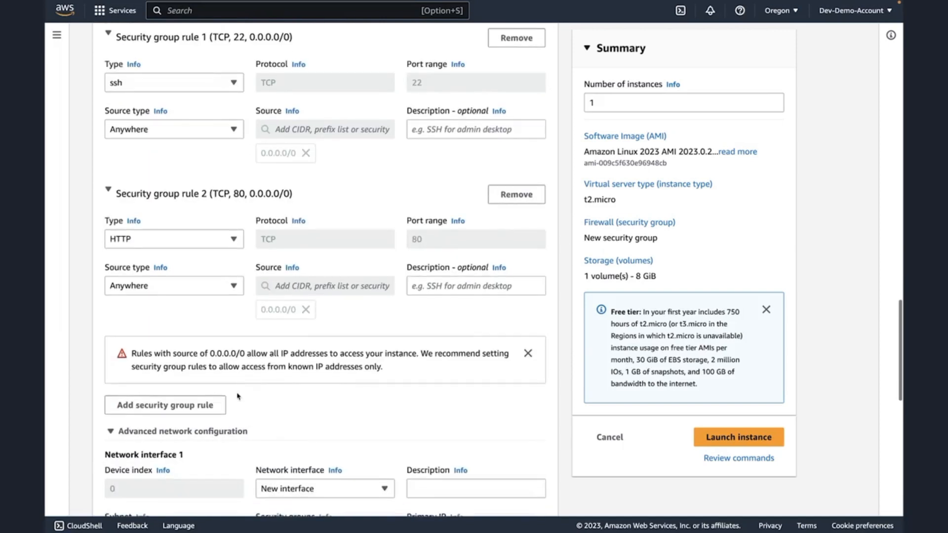
left_click(210, 411)
scroll(217, 378, "down", 2)
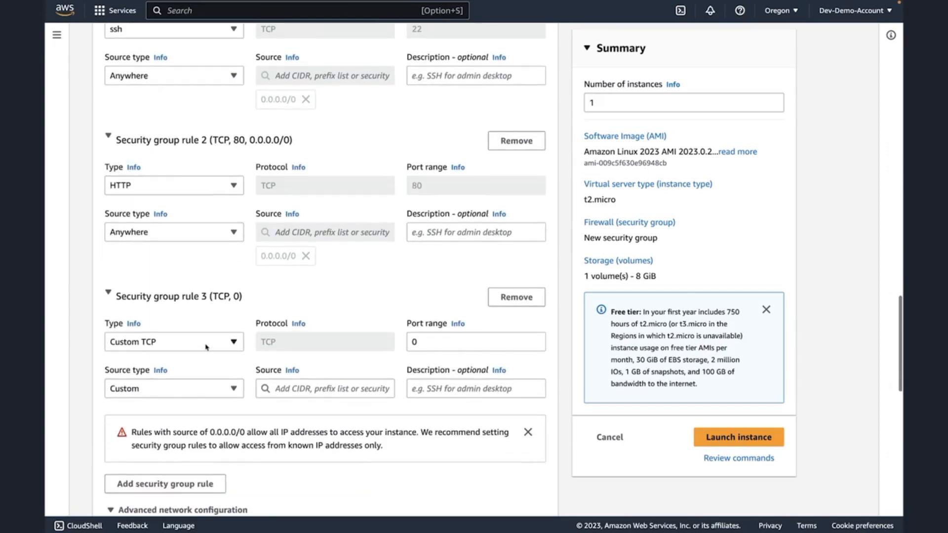
left_click(206, 347)
scroll(200, 335, "down", 4)
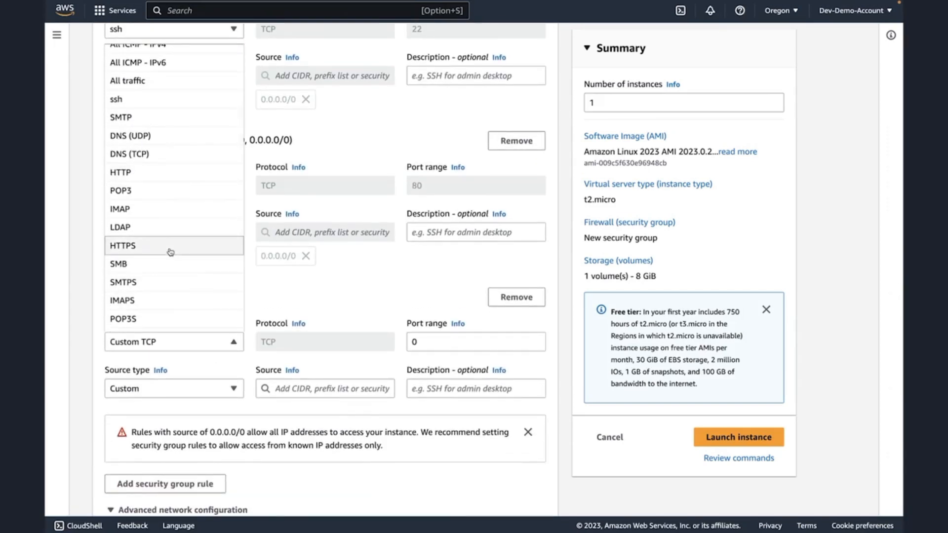
left_click(170, 252)
left_click(181, 389)
left_click(184, 409)
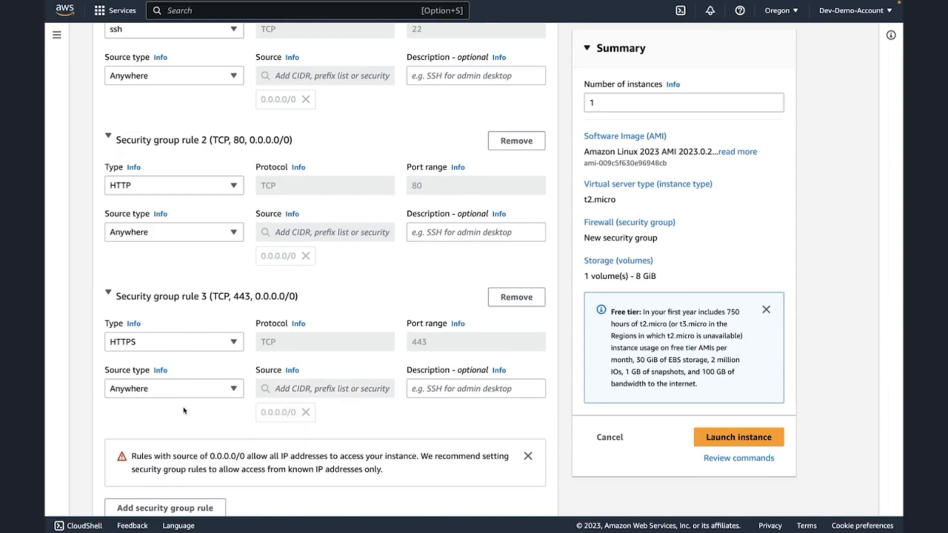
Step: Expand the advanced details and check the IAM instance profile and the user data script of the new instance
scroll(246, 436, "down", 3)
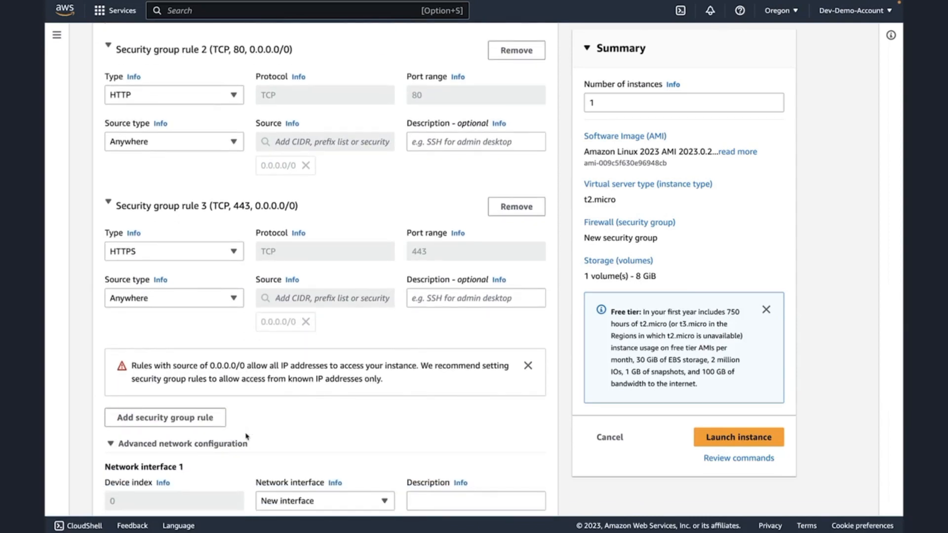
scroll(246, 437, "down", 15)
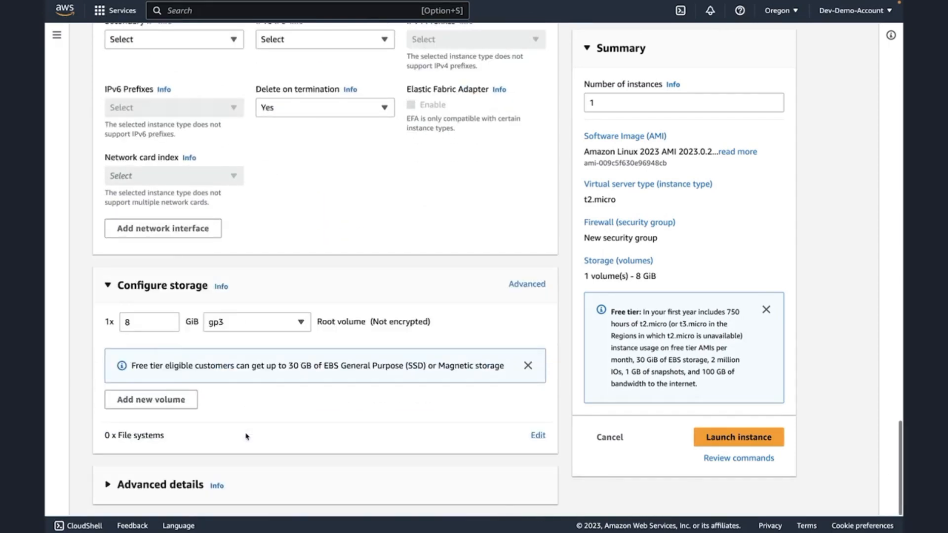
left_click(119, 486)
scroll(241, 477, "down", 6)
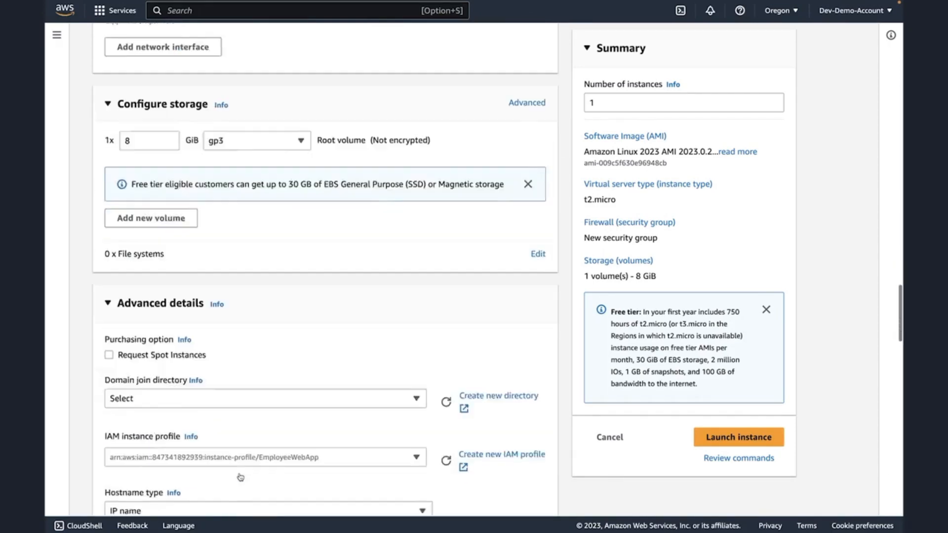
scroll(241, 477, "down", 15)
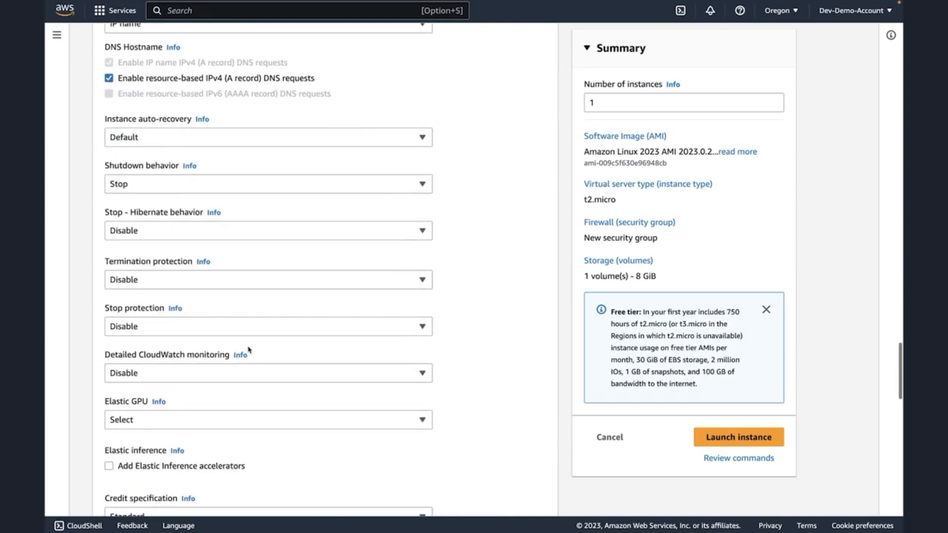
scroll(198, 104, "up", 4)
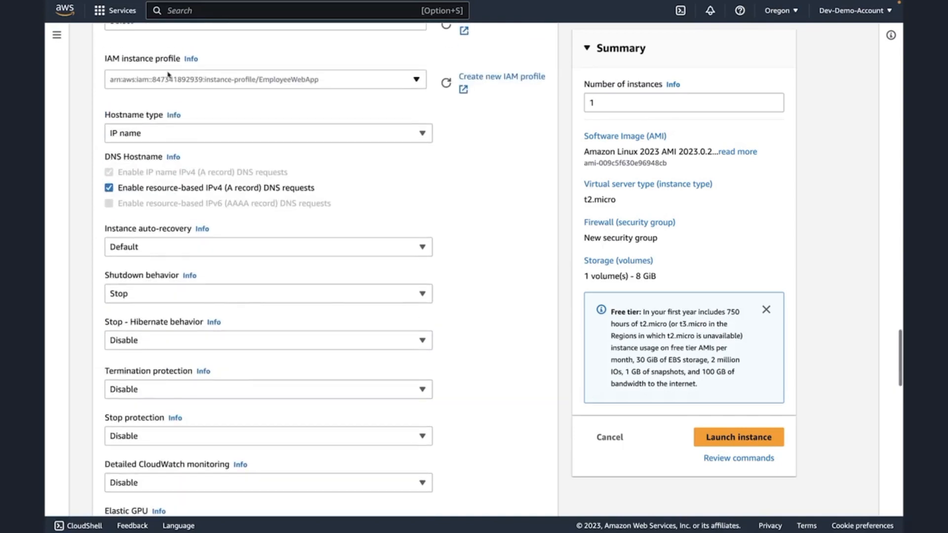
scroll(208, 263, "down", 8)
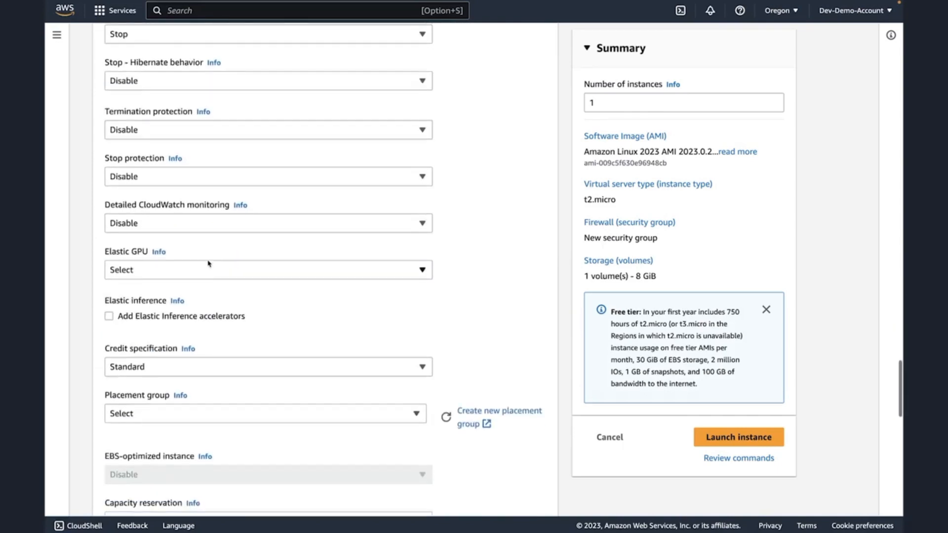
scroll(207, 263, "down", 20)
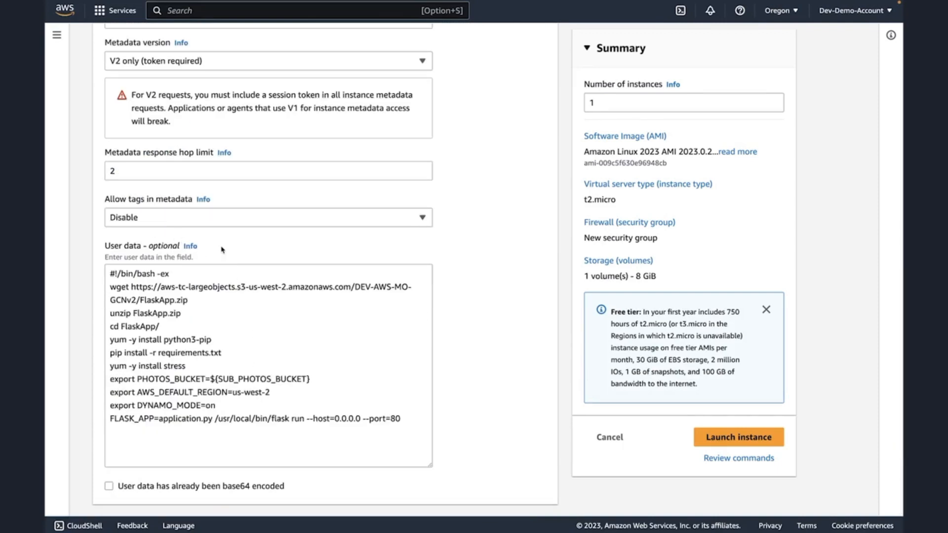
Step: Launch the instance, go to it in the instances list and select it to show its details
left_click(739, 438)
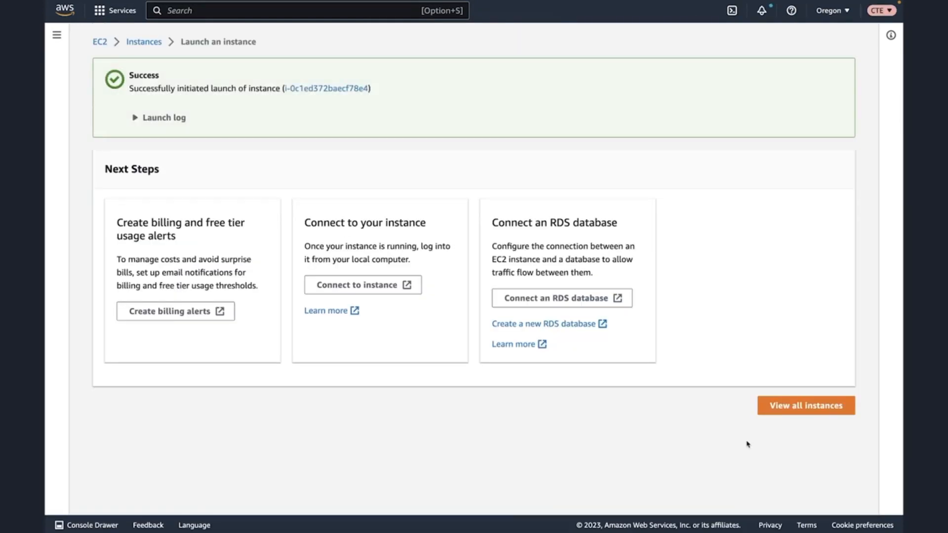
left_click(349, 93)
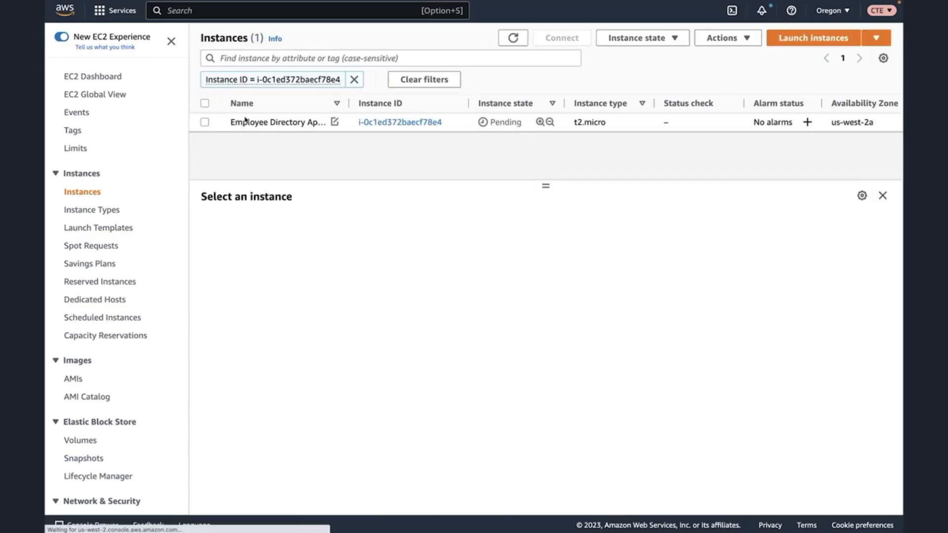
left_click(204, 122)
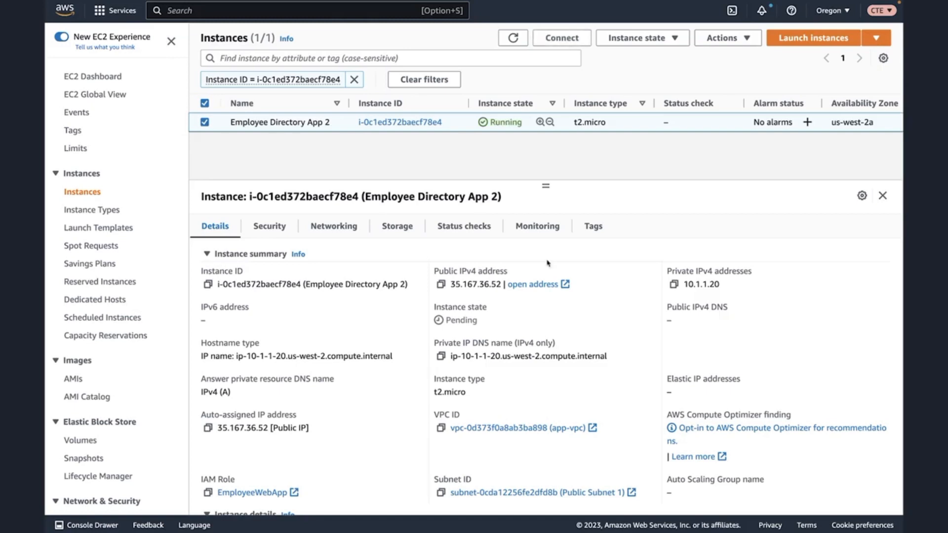
Step: Copy the public IPv4 address of Employee Directory App 2 and view its site in a separate, maximized browser window
left_click(441, 285)
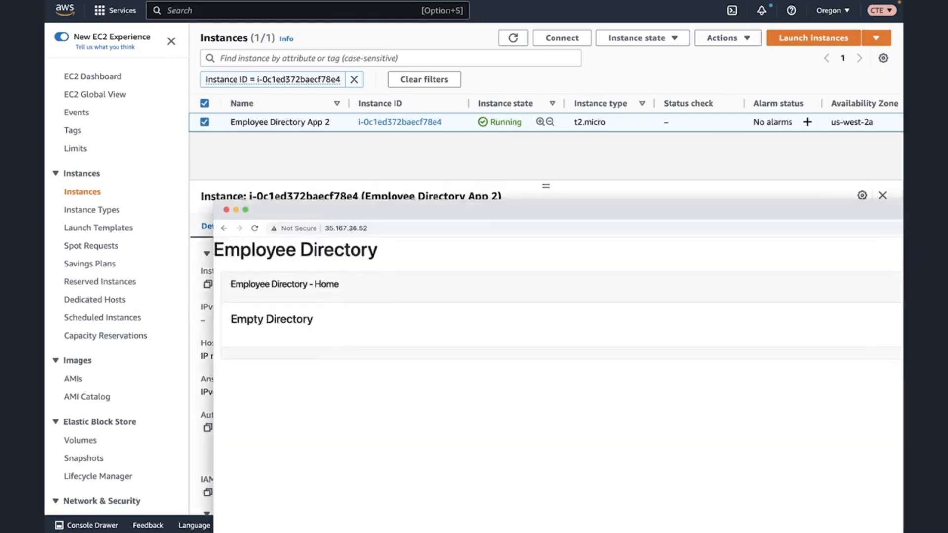
left_click_drag(888, 198, 814, 157)
double_click(689, 162)
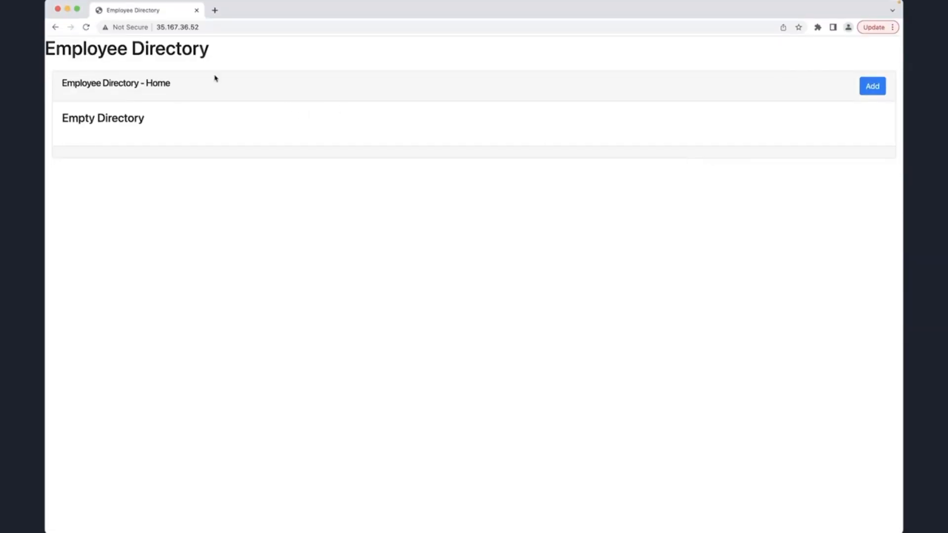